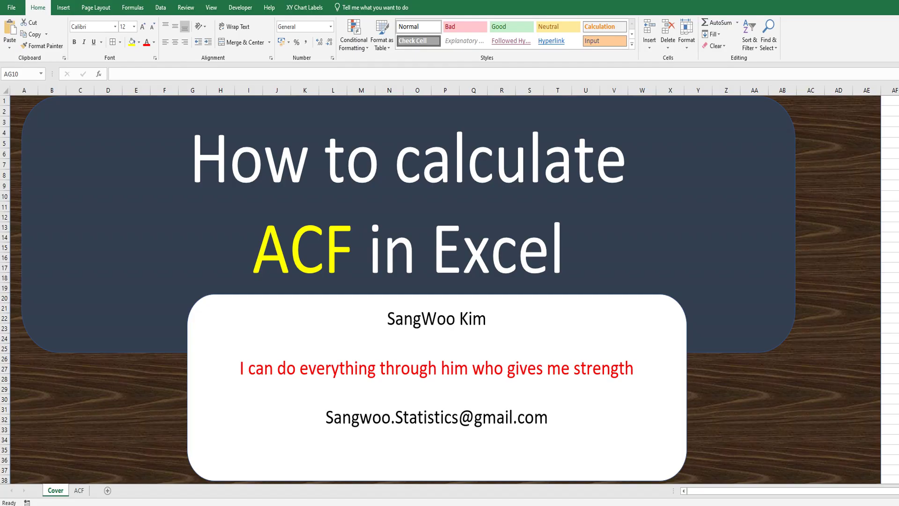
- Go to the ACF sheet, check the 20 type1 values in column D, and move to the Lag0 column
{"action": "left_click", "coordinate": [79, 492]}
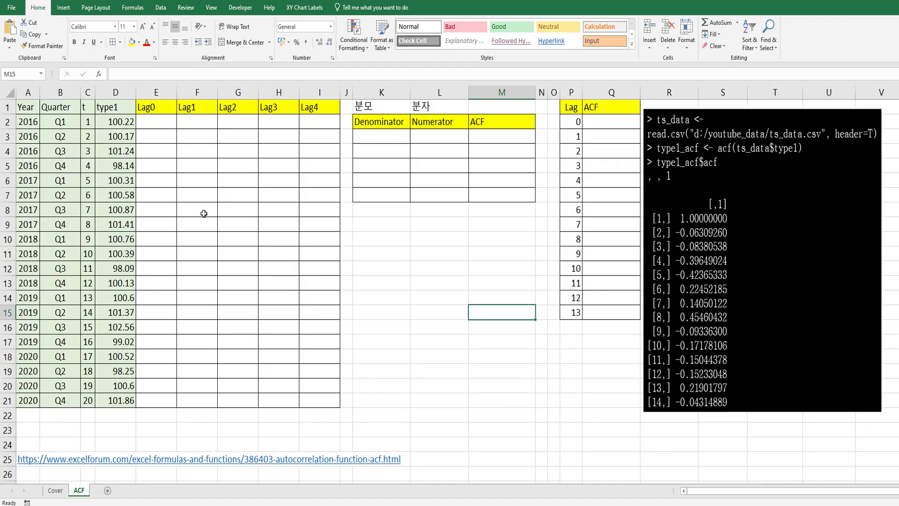
{"action": "left_click_drag", "start_coordinate": [117, 107], "coordinate": [118, 402]}
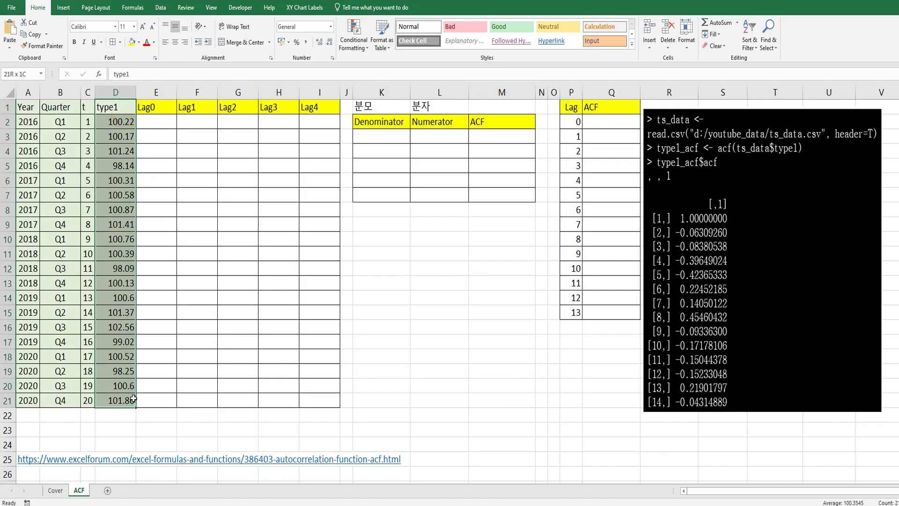
{"action": "left_click", "coordinate": [222, 368]}
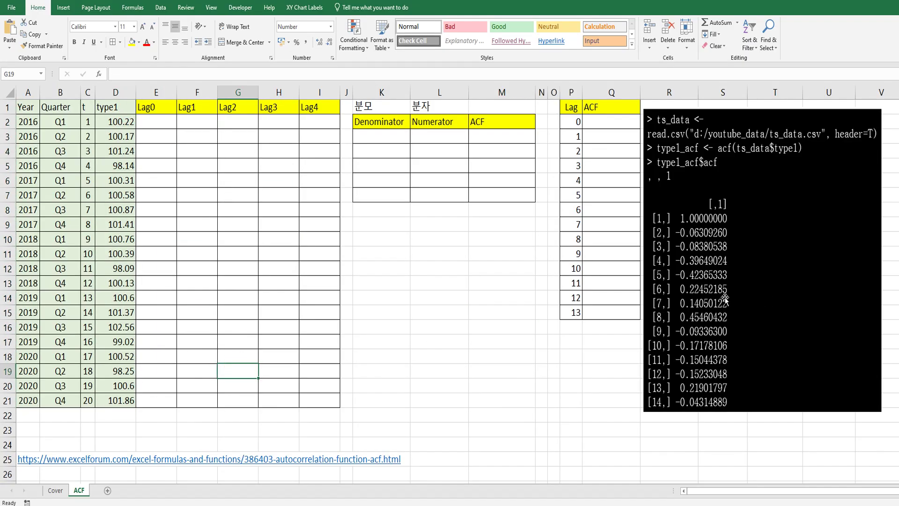
{"action": "left_click", "coordinate": [259, 242]}
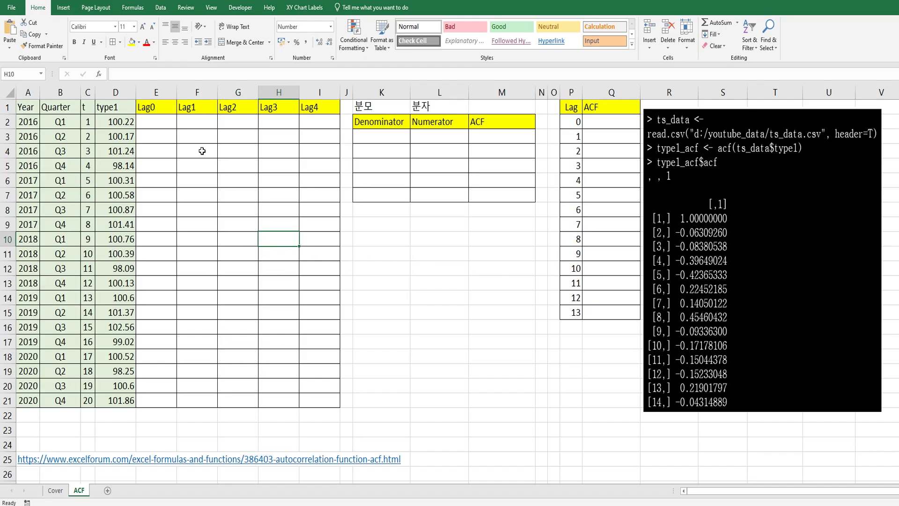
{"action": "left_click", "coordinate": [160, 132]}
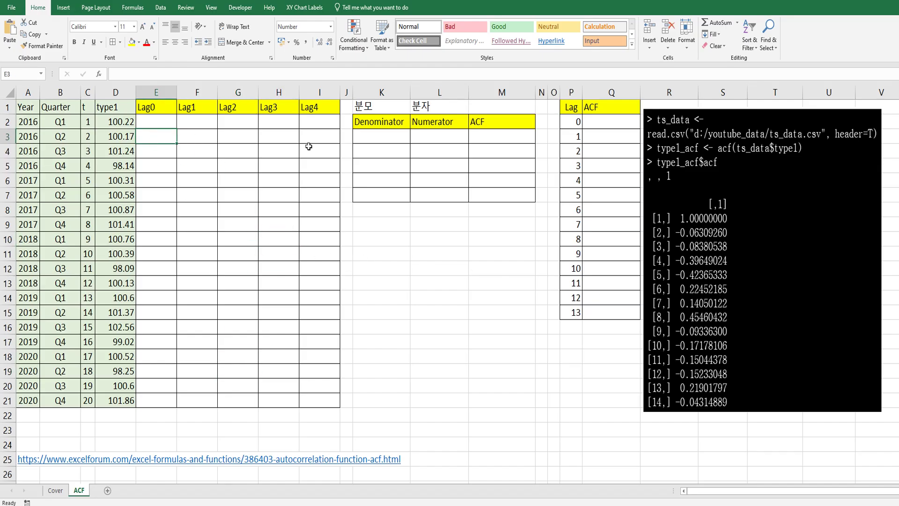
- In E2, start the Lag0 formula with the deviation (D2-AVERAGE($D$2:$D$21))
{"action": "key", "text": "Up"}
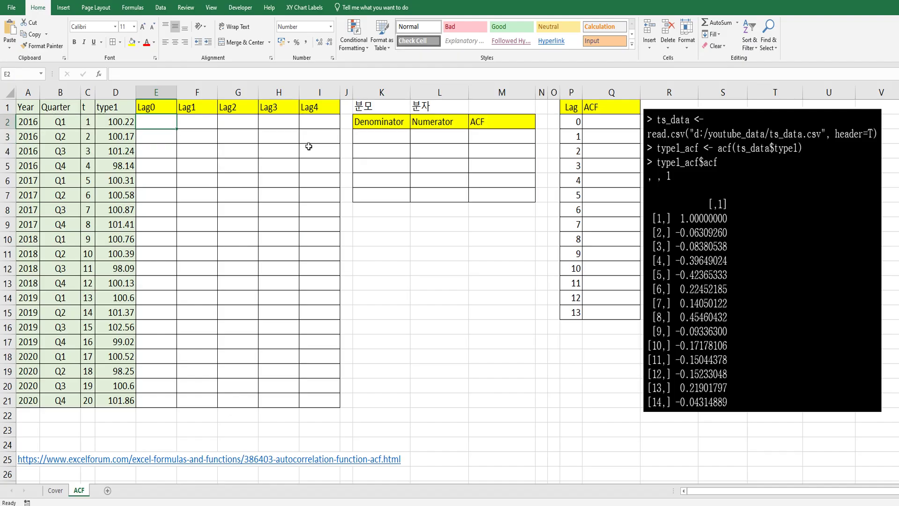
{"action": "type", "text": "="}
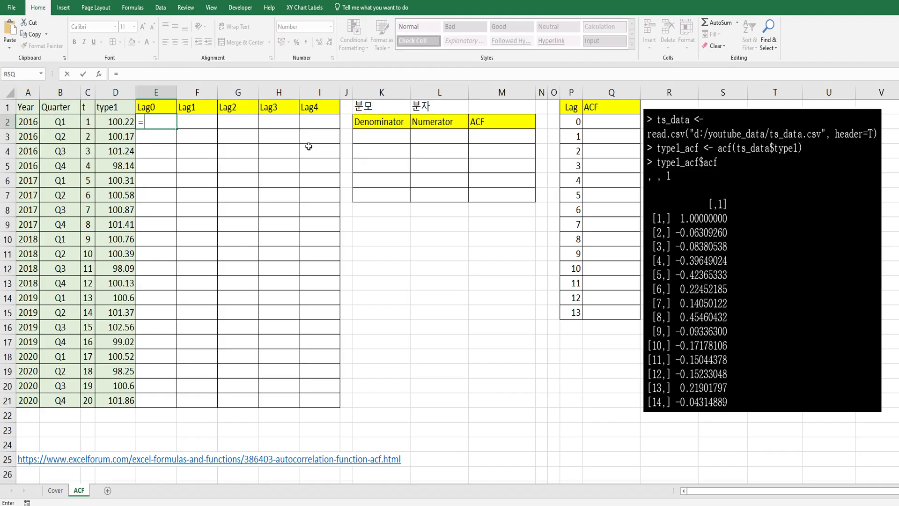
{"action": "type", "text": "("}
{"action": "key", "text": "Left"}
{"action": "type", "text": "-av"}
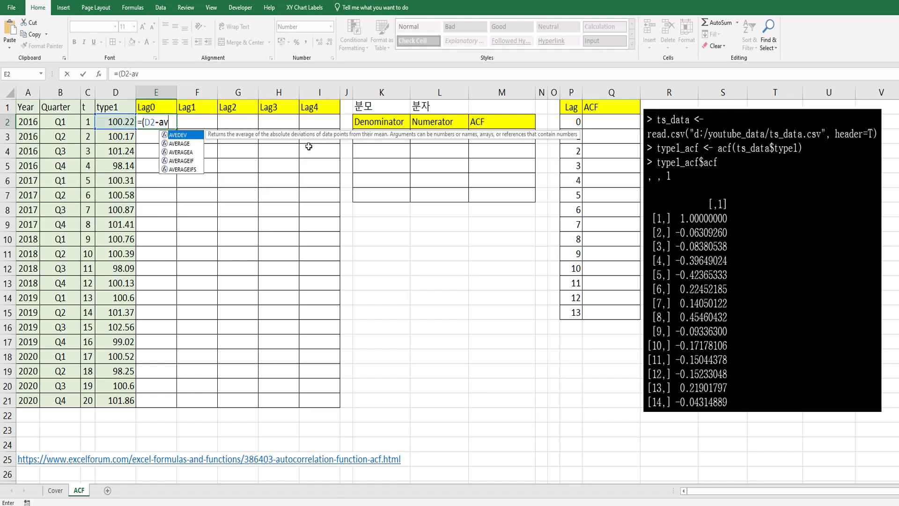
{"action": "type", "text": "erage("}
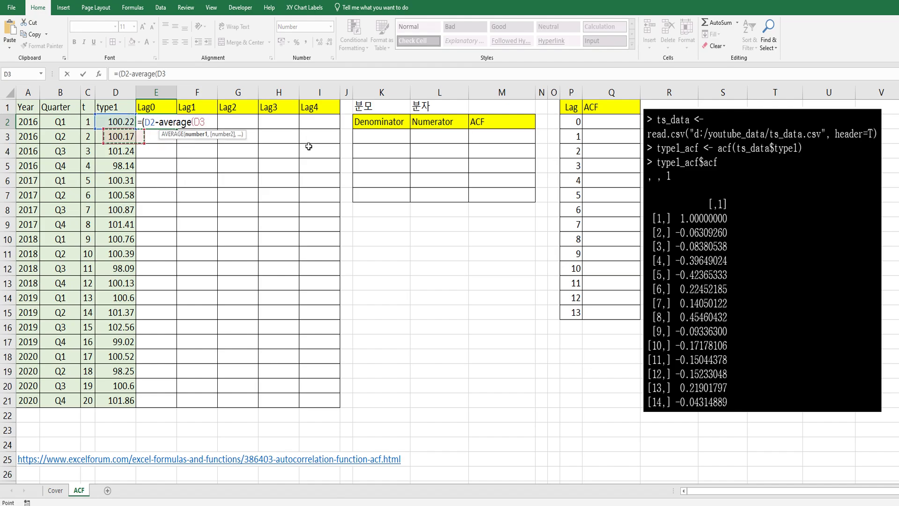
{"action": "key", "text": "Left"}
{"action": "key", "text": "ctrl+shift+Down"}
{"action": "key", "text": "F4"}
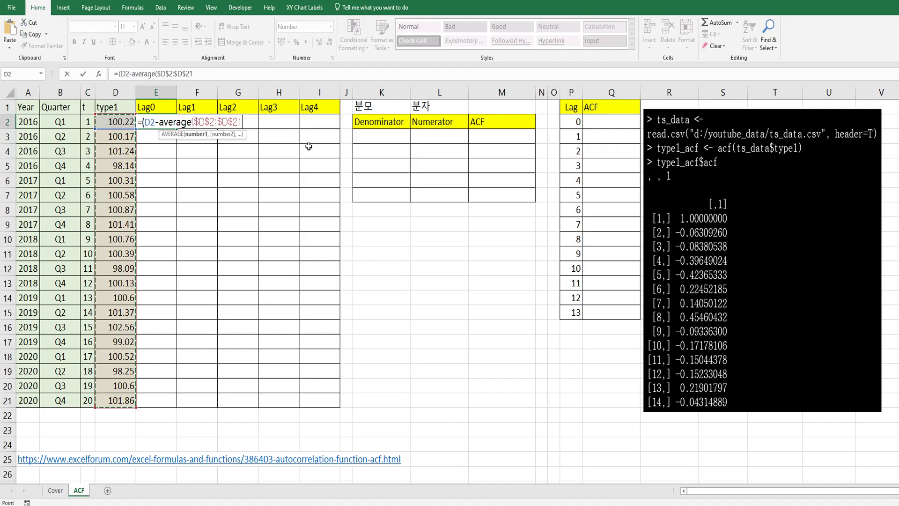
- Multiply it by a second (D2-AVERAGE($D$2:$D$21)) factor with the range locked absolute
{"action": "type", "text": "))"}
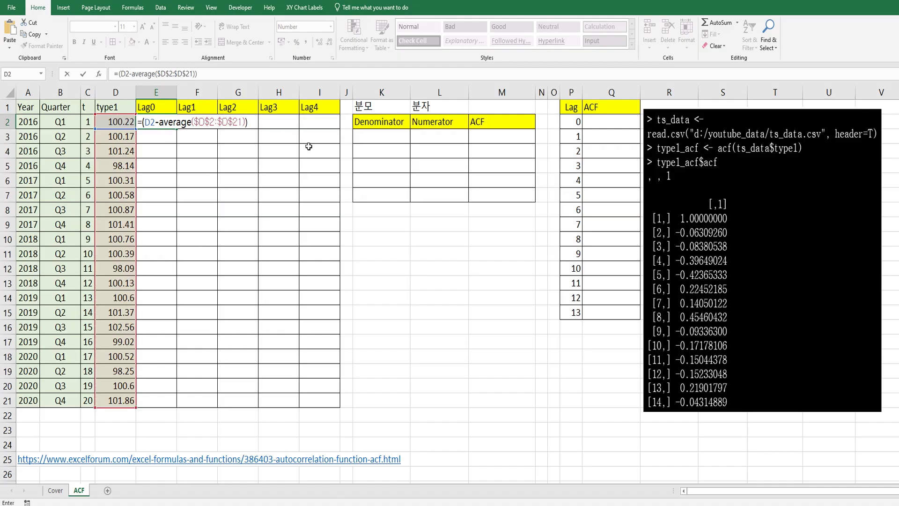
{"action": "type", "text": "*("}
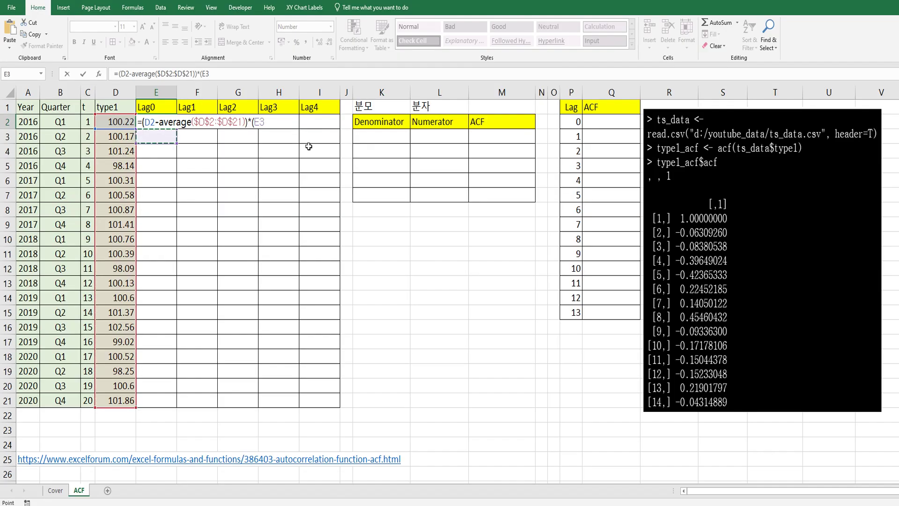
{"action": "key", "text": "Left"}
{"action": "type", "text": "-average("}
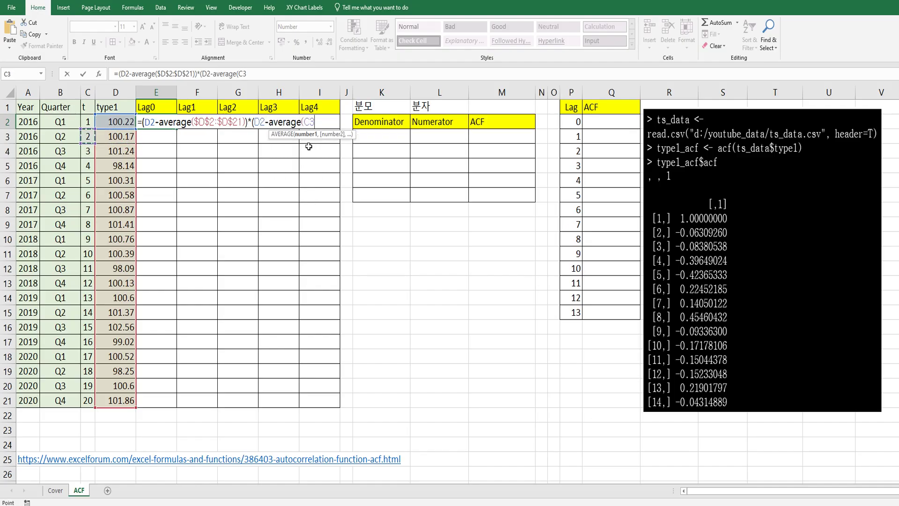
{"action": "key", "text": "Left"}
{"action": "key", "text": "shift+Down"}
{"action": "key", "text": "shift+Down"}
{"action": "key", "text": "shift+Down"}
{"action": "key", "text": "shift+Down"}
{"action": "key", "text": "shift+Down"}
{"action": "key", "text": "shift+Down"}
{"action": "key", "text": "shift+Down"}
{"action": "key", "text": "shift+Down"}
{"action": "key", "text": "shift+Down"}
{"action": "key", "text": "shift+Down"}
{"action": "key", "text": "shift+Down"}
{"action": "key", "text": "shift+Down"}
{"action": "key", "text": "shift+Down"}
{"action": "key", "text": "shift+Down"}
{"action": "key", "text": "shift+Down"}
{"action": "key", "text": "shift+Down"}
{"action": "key", "text": "shift+Down"}
{"action": "key", "text": "shift+Down"}
{"action": "key", "text": "shift+Down"}
{"action": "key", "text": "F4"}
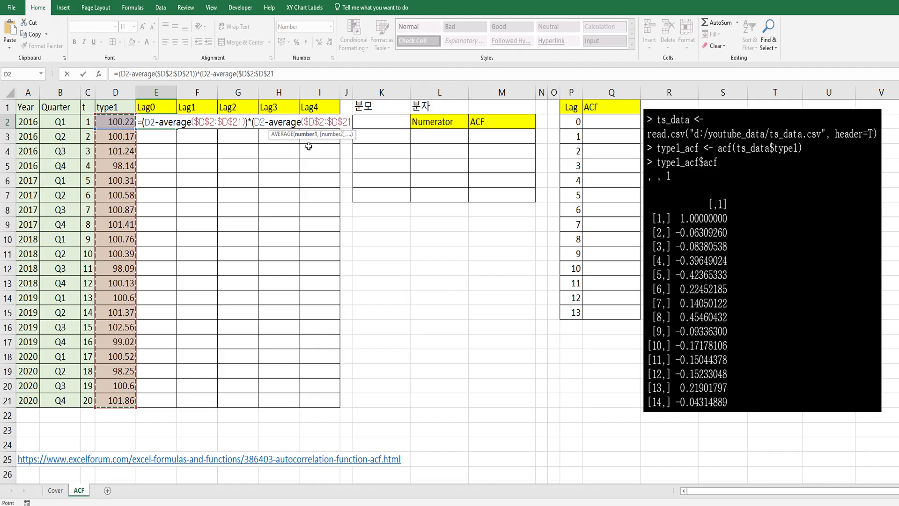
- Commit the Lag0 formula in E2, then start F3 with (D3-AVERAGE($D$2:$D$21))
{"action": "type", "text": "))"}
{"action": "key", "text": "Return"}
{"action": "key", "text": "Right"}
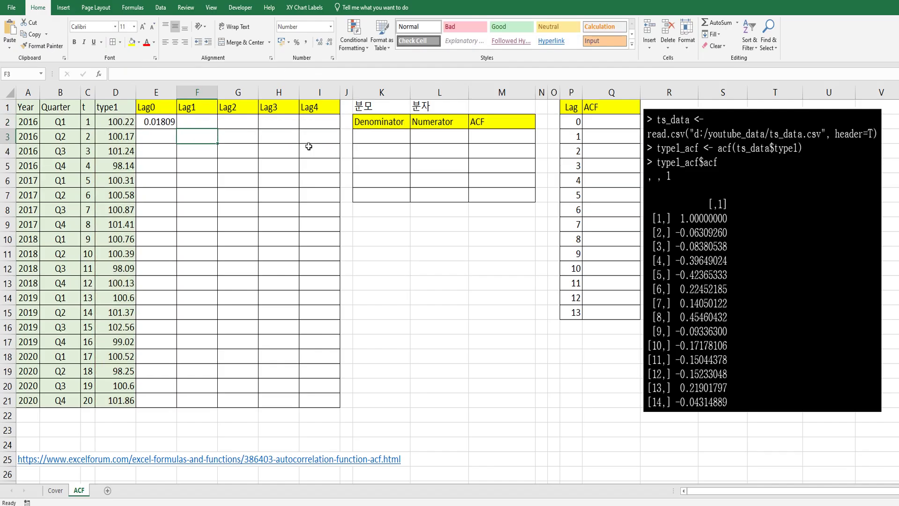
{"action": "type", "text": "=("}
{"action": "key", "text": "Left"}
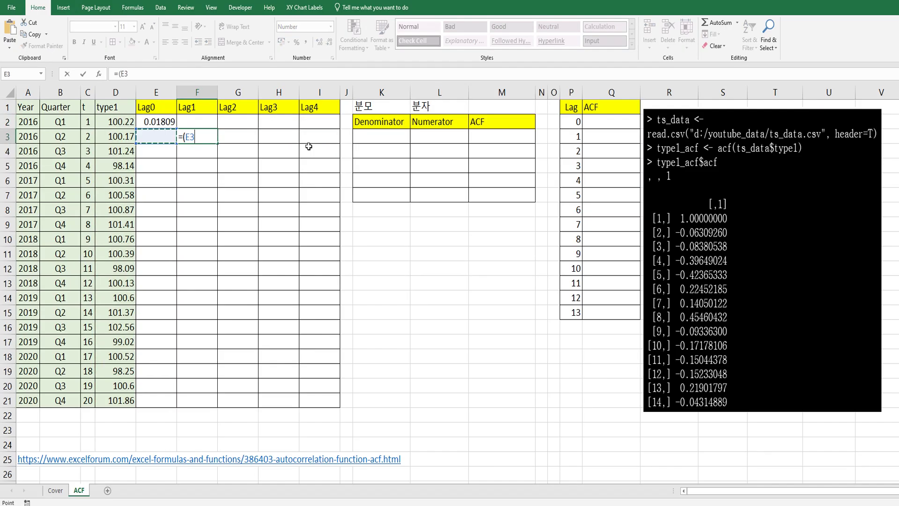
{"action": "key", "text": "Left"}
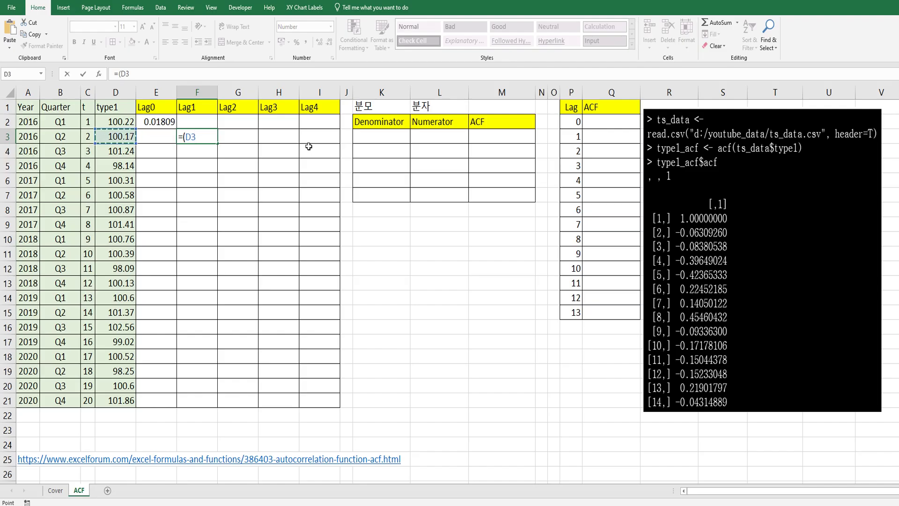
{"action": "type", "text": "-avea"}
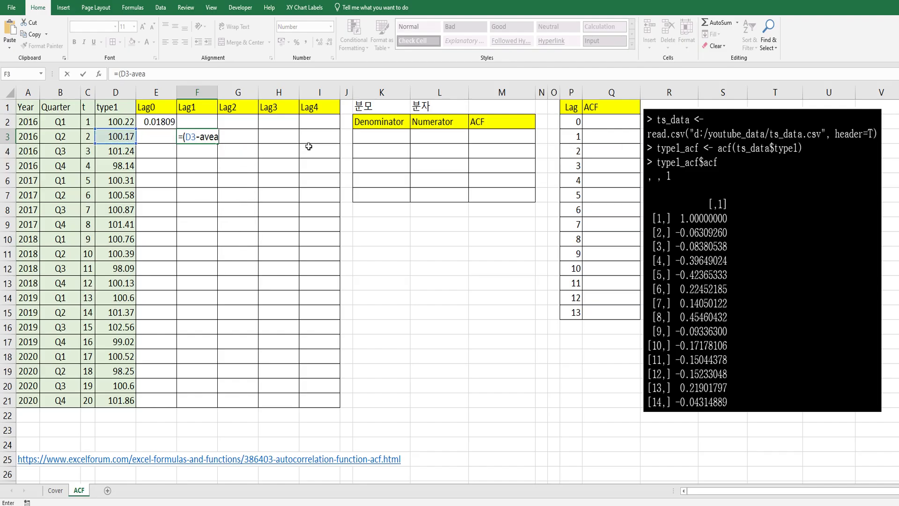
{"action": "key", "text": "BackSpace"}
{"action": "type", "text": "rage"}
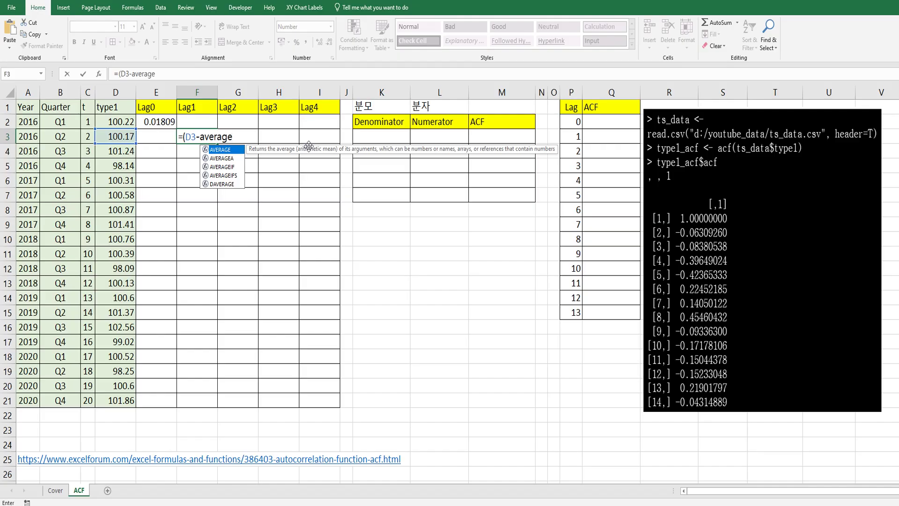
{"action": "type", "text": "("}
{"action": "key", "text": "Left"}
{"action": "key", "text": "Left"}
{"action": "key", "text": "Left"}
{"action": "key", "text": "Up"}
{"action": "key", "text": "Right"}
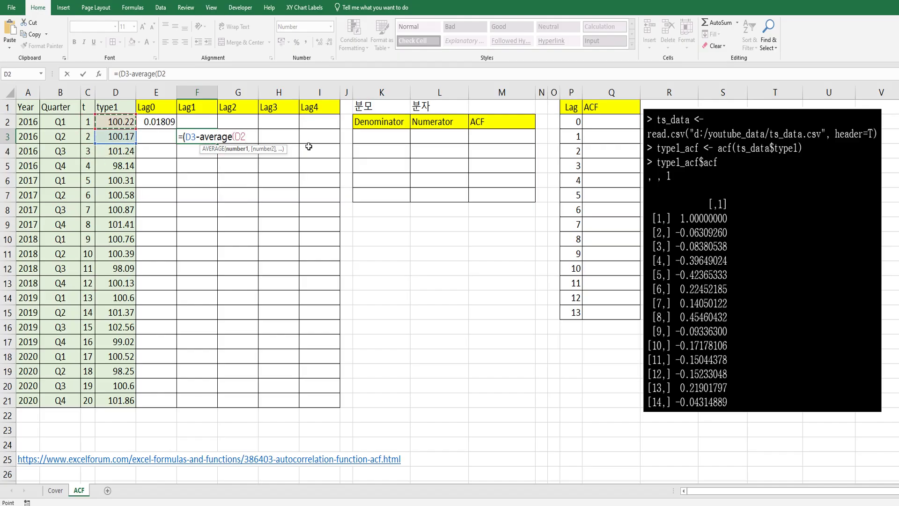
{"action": "key", "text": "ctrl+shift+Down"}
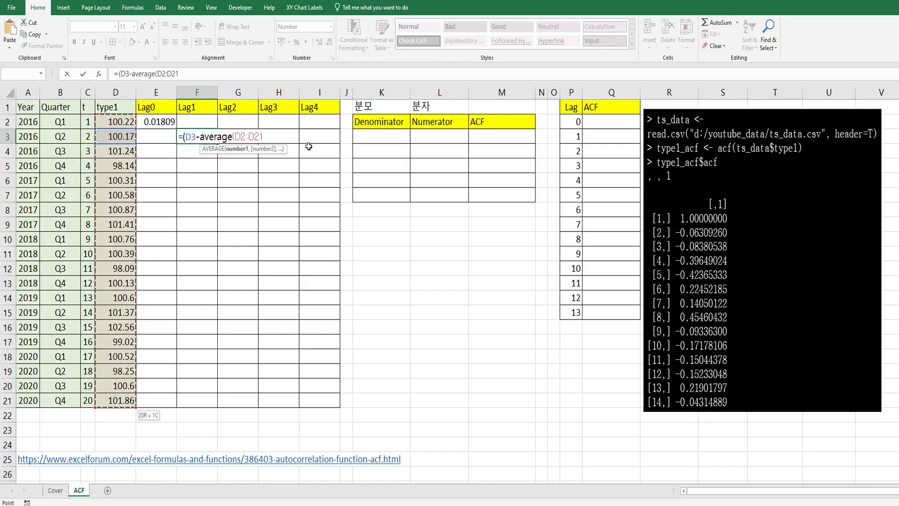
{"action": "key", "text": "F4"}
- Multiply by D2's deviation from the $D$2:$D$21 mean and commit F3, giving 0.02482
{"action": "type", "text": "))"}
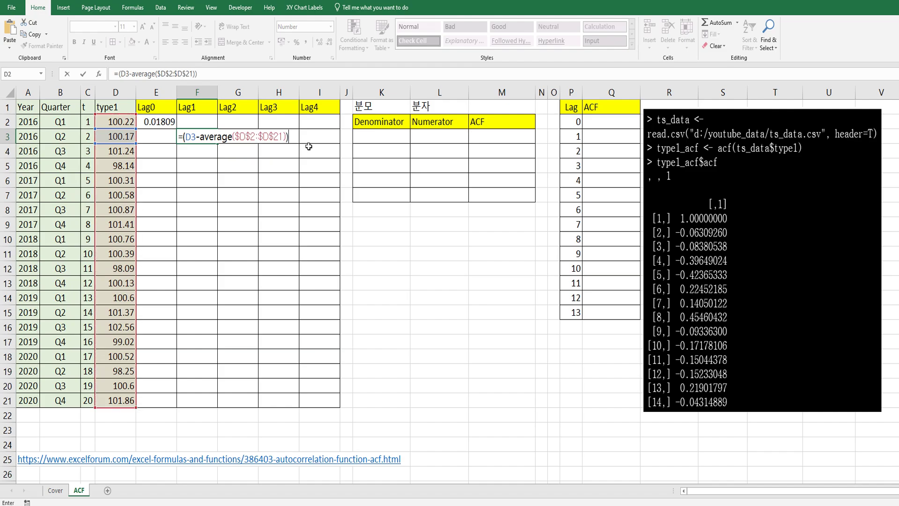
{"action": "type", "text": "*("}
{"action": "key", "text": "Left"}
{"action": "key", "text": "Left"}
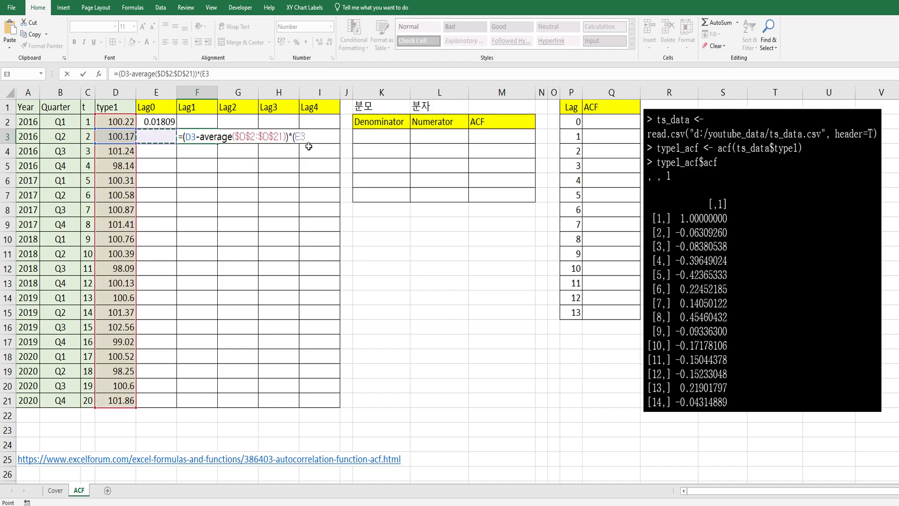
{"action": "key", "text": "Up"}
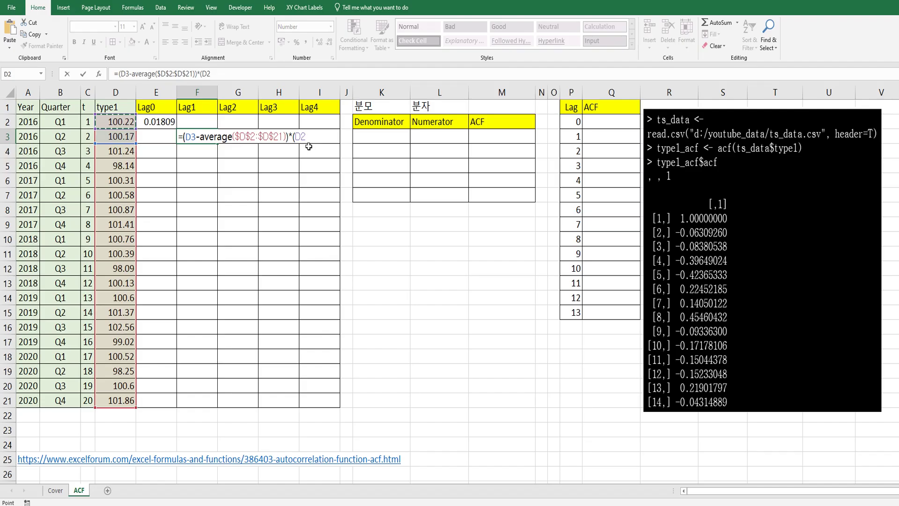
{"action": "type", "text": "-average("}
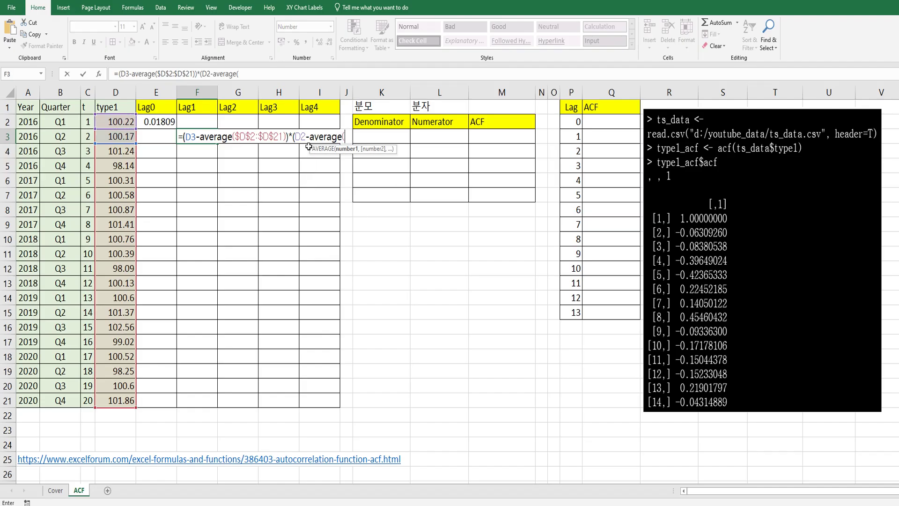
{"action": "key", "text": "Left"}
{"action": "key", "text": "Left"}
{"action": "key", "text": "Up"}
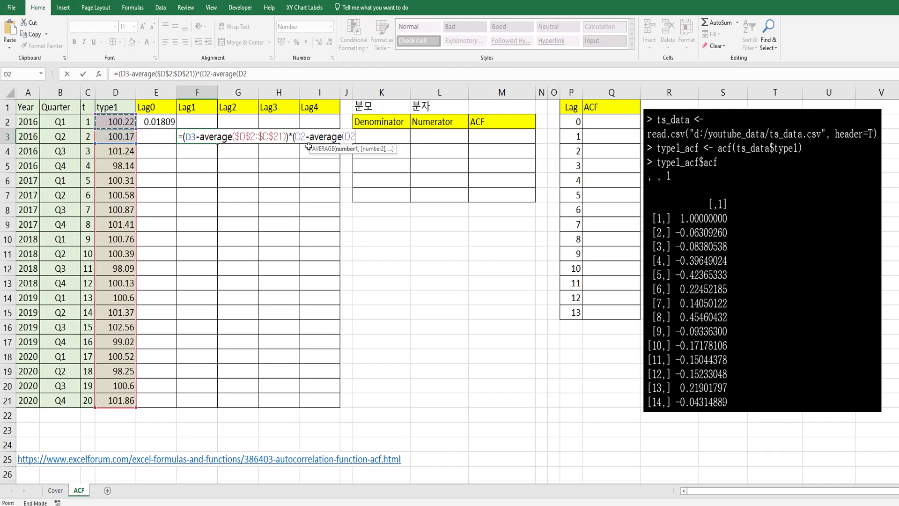
{"action": "key", "text": "ctrl+shift+Down"}
{"action": "key", "text": "F4"}
{"action": "type", "text": "))"}
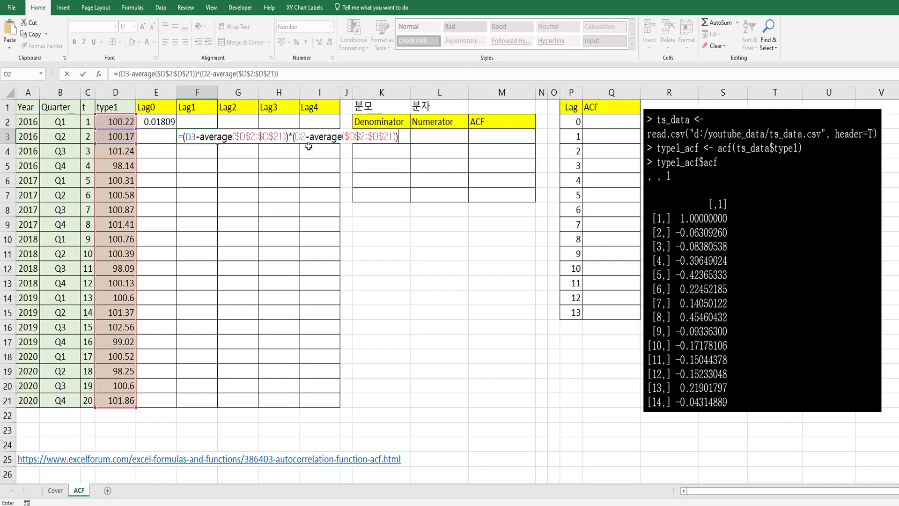
{"action": "key", "text": "Return"}
{"action": "key", "text": "Right"}
- In G4, start the Lag2 formula with D4's deviation from AVERAGE($D$2:$D$21)
{"action": "type", "text": "="}
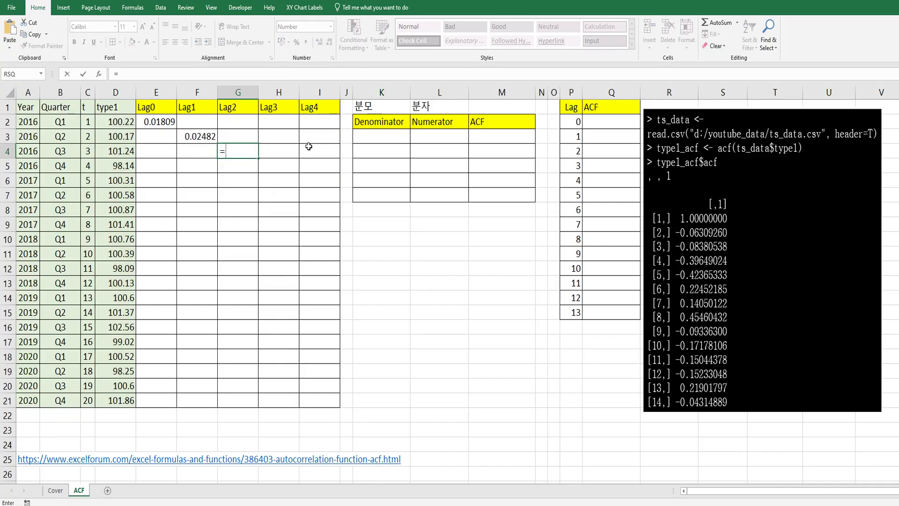
{"action": "type", "text": "("}
{"action": "key", "text": "Left"}
{"action": "key", "text": "Left"}
{"action": "key", "text": "Left"}
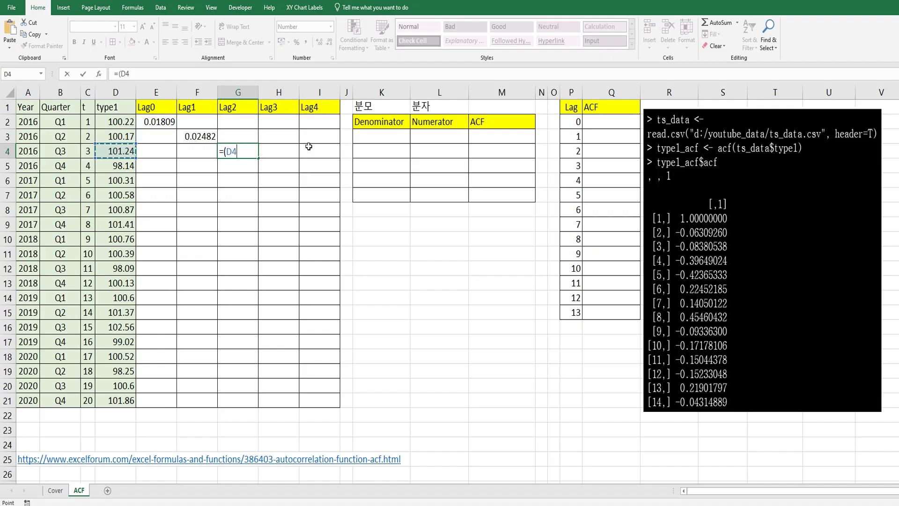
{"action": "type", "text": "-av"}
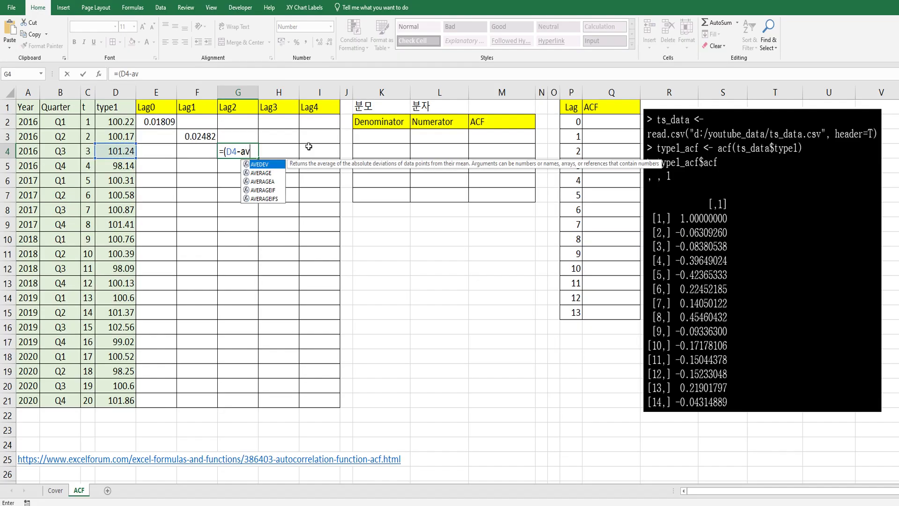
{"action": "type", "text": "erage("}
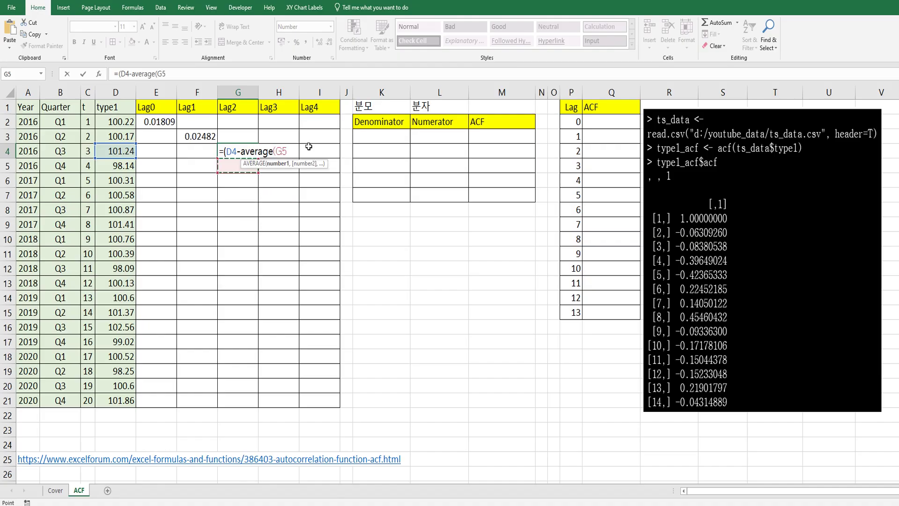
{"action": "key", "text": "Left"}
{"action": "key", "text": "Left"}
{"action": "key", "text": "Left"}
{"action": "key", "text": "Up"}
{"action": "key", "text": "Up"}
{"action": "key", "text": "ctrl+shift+Down"}
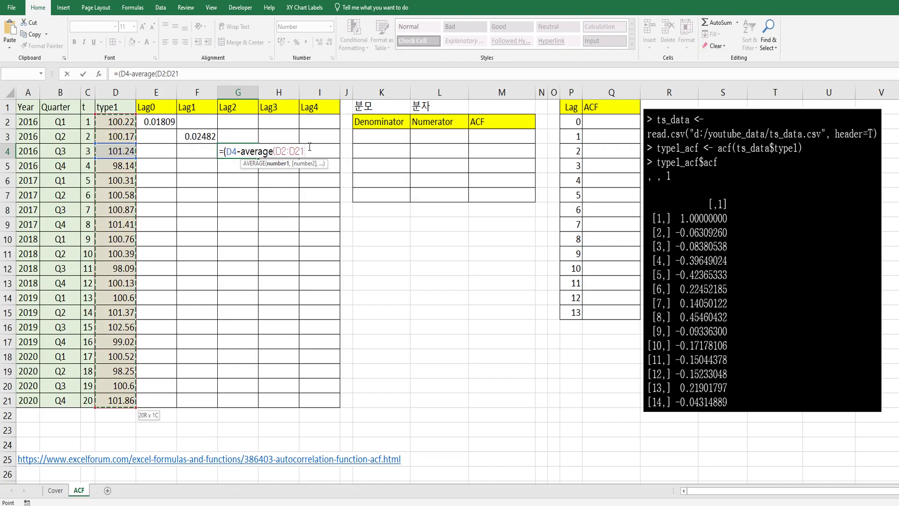
{"action": "key", "text": "F4"}
- Multiply by the second factor (D2-AVERAGE($D$2:$D$21)) with the range locked absolute
{"action": "type", "text": "))"}
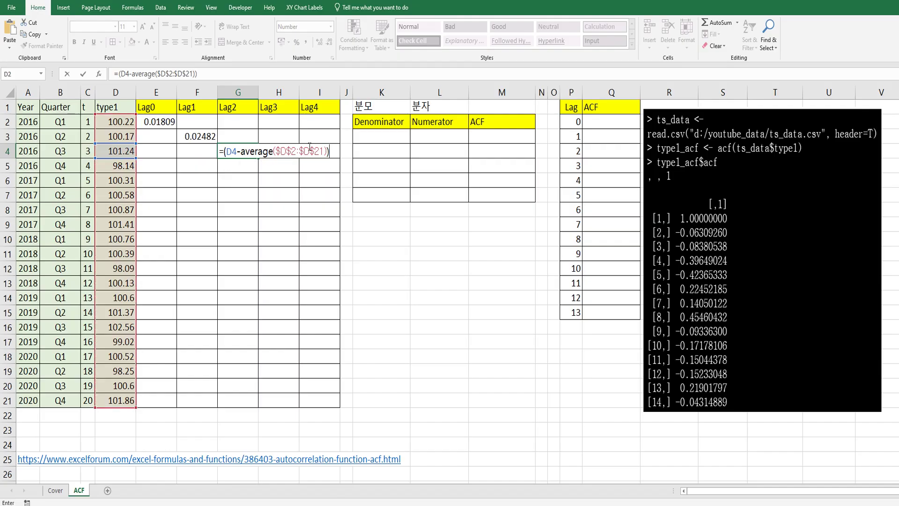
{"action": "type", "text": "*("}
{"action": "key", "text": "Down"}
{"action": "key", "text": "Left"}
{"action": "key", "text": "Left"}
{"action": "key", "text": "Left"}
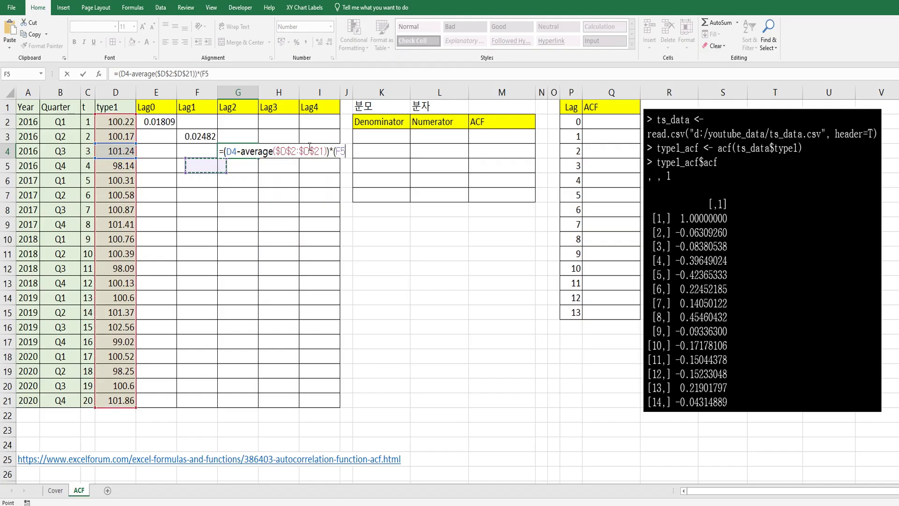
{"action": "key", "text": "Up"}
{"action": "key", "text": "Up"}
{"action": "key", "text": "Up"}
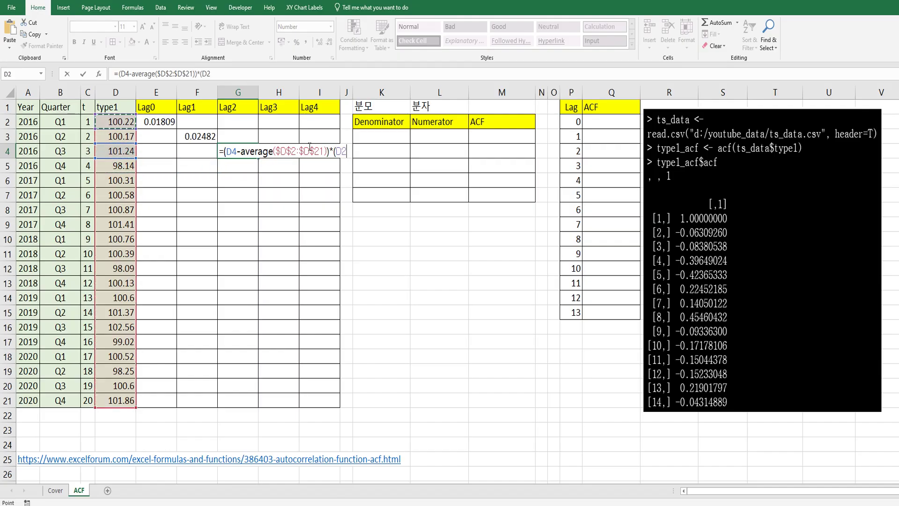
{"action": "type", "text": "-average"}
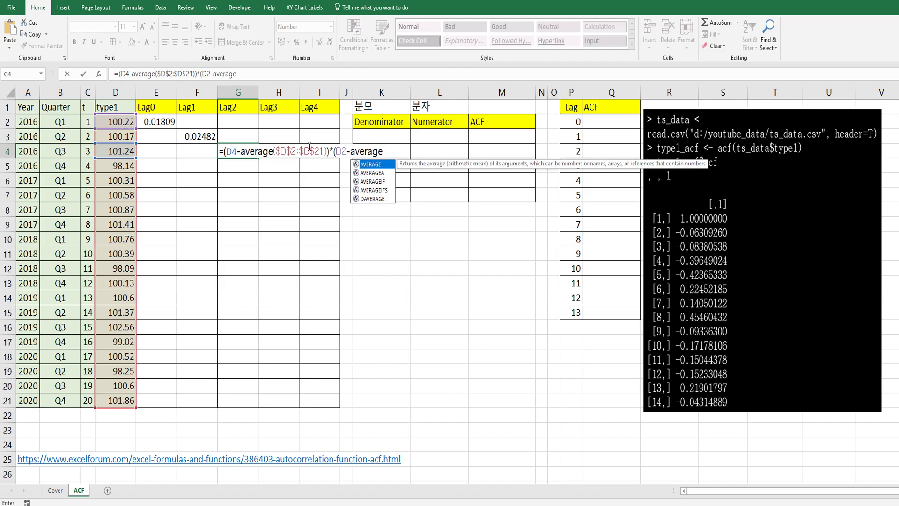
{"action": "type", "text": "("}
{"action": "key", "text": "Down"}
{"action": "key", "text": "Left"}
{"action": "key", "text": "Left"}
{"action": "key", "text": "Left"}
{"action": "key", "text": "Up"}
{"action": "key", "text": "Up"}
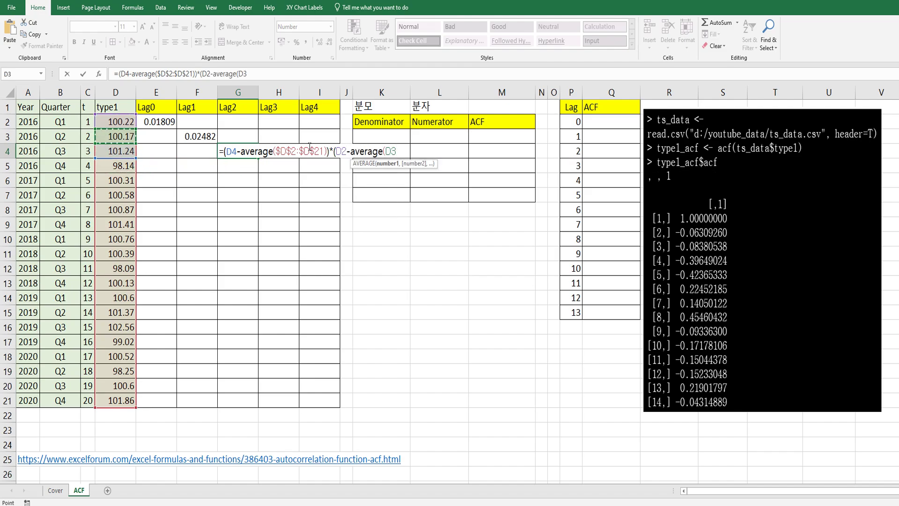
{"action": "key", "text": "Up"}
{"action": "key", "text": "ctrl+shift+Down"}
{"action": "key", "text": "F4"}
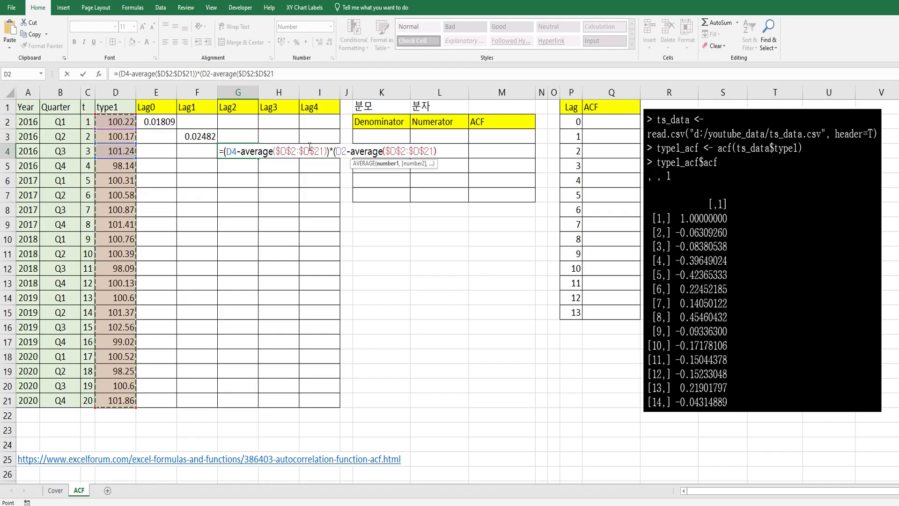
- Commit the Lag2 formula in G4, then start H5 with (D5-AVERAGE($D$2:$D$21))
{"action": "type", "text": ")"}
{"action": "key", "text": "Return"}
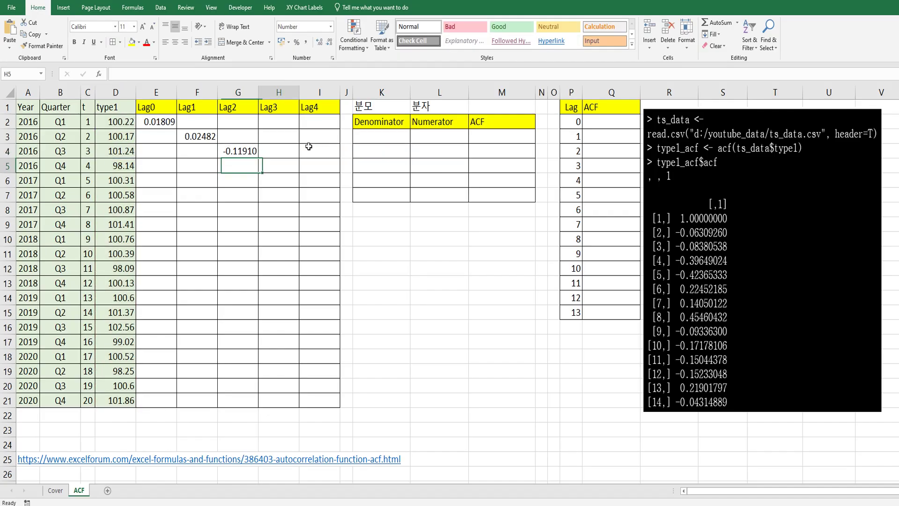
{"action": "key", "text": "Right"}
{"action": "type", "text": "=("}
{"action": "key", "text": "Left"}
{"action": "key", "text": "Left"}
{"action": "key", "text": "Left"}
{"action": "key", "text": "Left"}
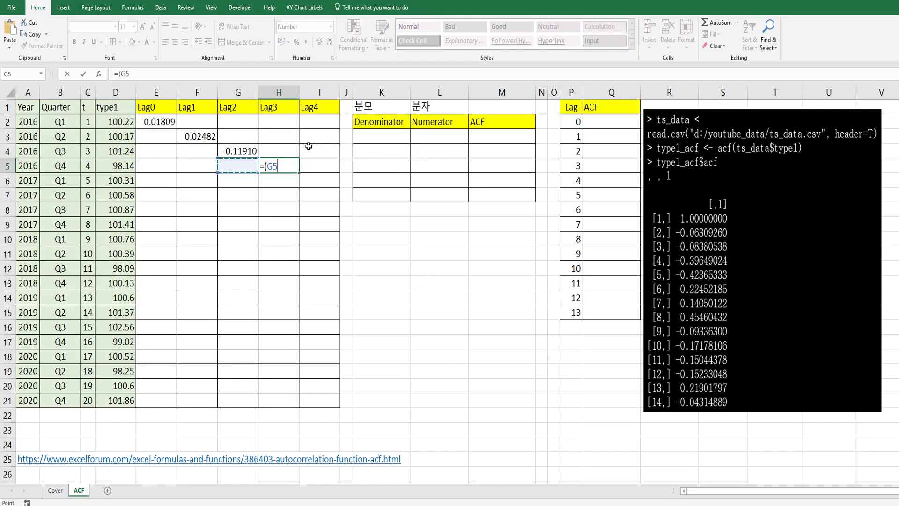
{"action": "type", "text": "-average("}
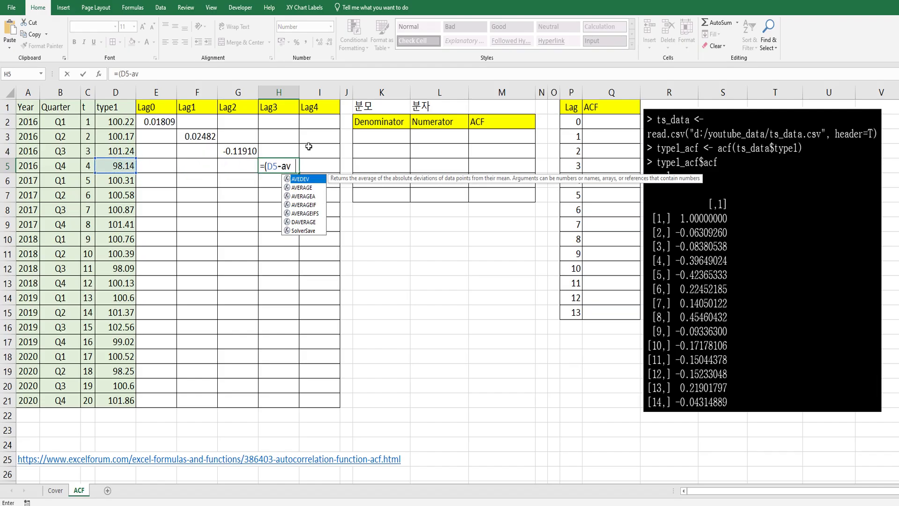
{"action": "key", "text": "Down"}
{"action": "key", "text": "Left"}
{"action": "key", "text": "Left"}
{"action": "key", "text": "Left"}
{"action": "key", "text": "Left"}
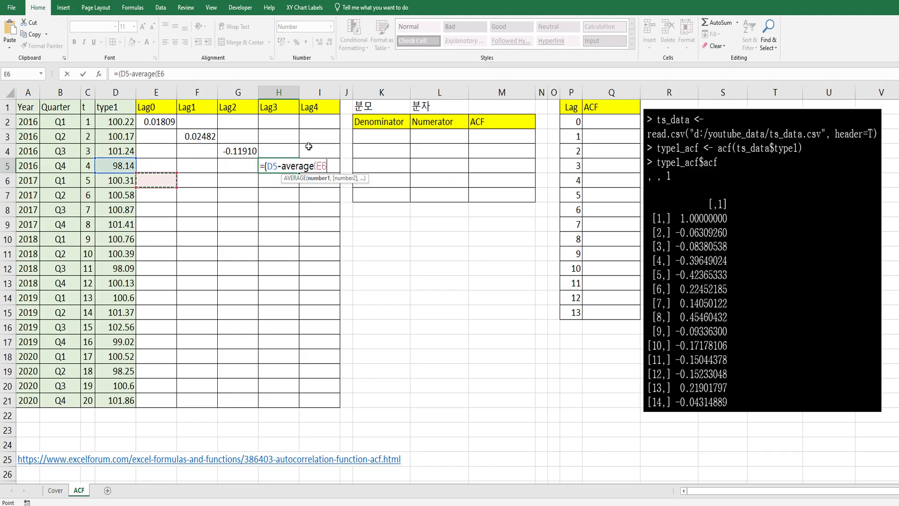
{"action": "key", "text": "Up"}
{"action": "key", "text": "Up"}
{"action": "key", "text": "Up"}
{"action": "key", "text": "Up"}
{"action": "key", "text": "ctrl+shift+Down"}
{"action": "key", "text": "F4"}
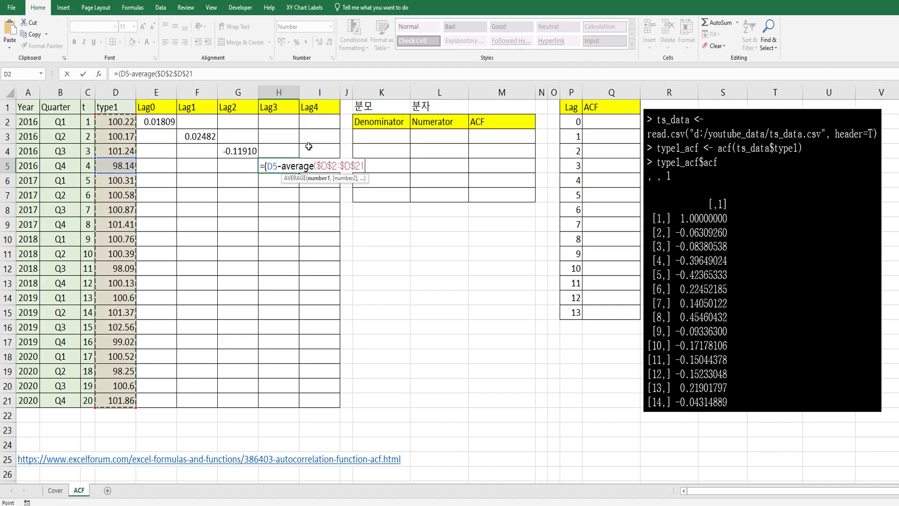
- Multiply by D2's deviation from the type1 mean and commit H5, giving 0.29785
{"action": "type", "text": "))"}
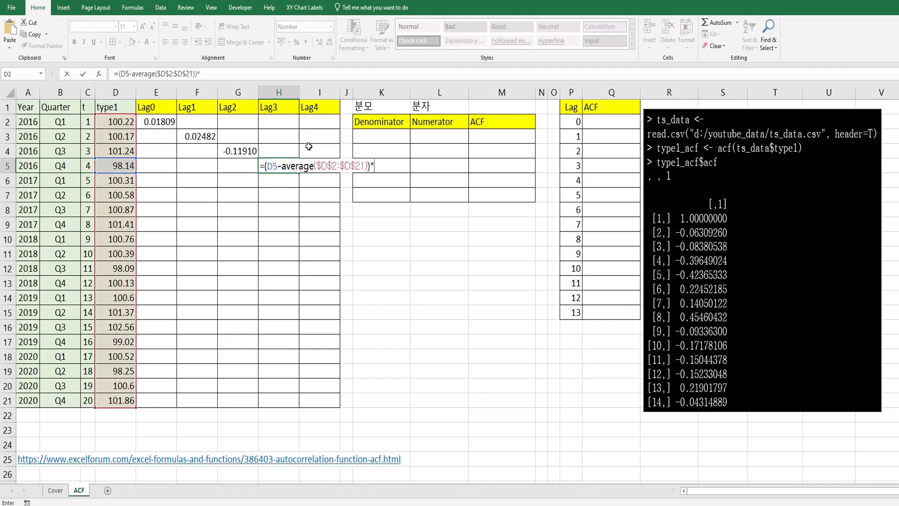
{"action": "type", "text": "*("}
{"action": "key", "text": "Left"}
{"action": "key", "text": "Left"}
{"action": "key", "text": "Left"}
{"action": "key", "text": "Up"}
{"action": "key", "text": "Up"}
{"action": "key", "text": "Up"}
{"action": "key", "text": "Left"}
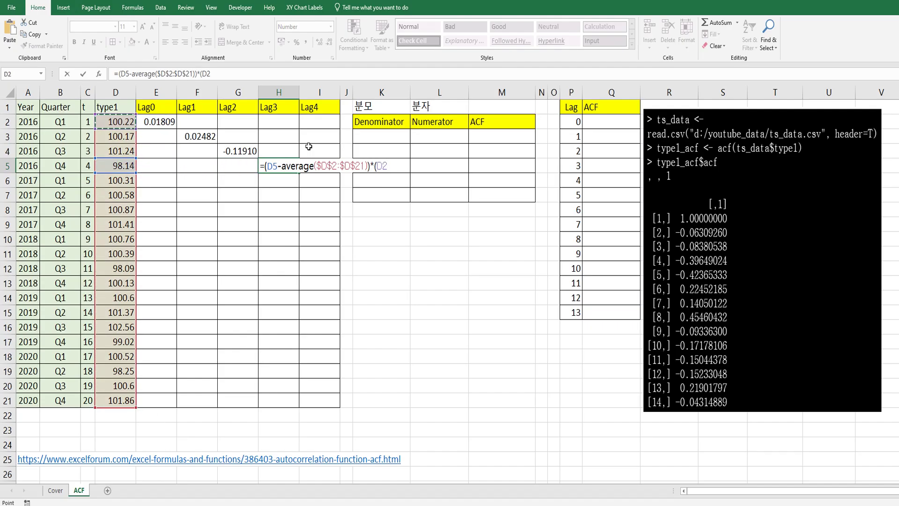
{"action": "type", "text": "-average"}
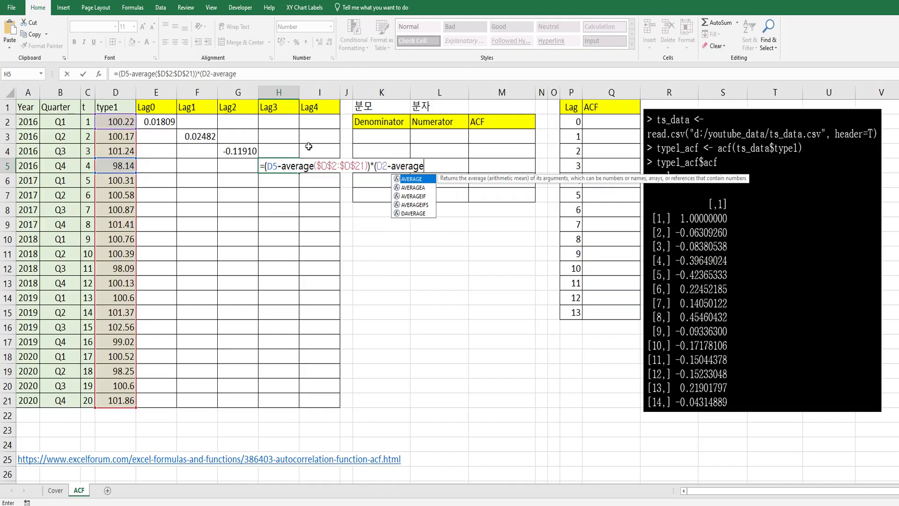
{"action": "type", "text": "("}
{"action": "key", "text": "Left"}
{"action": "key", "text": "Down"}
{"action": "key", "text": "Down"}
{"action": "key", "text": "Left"}
{"action": "key", "text": "Left"}
{"action": "key", "text": "Left"}
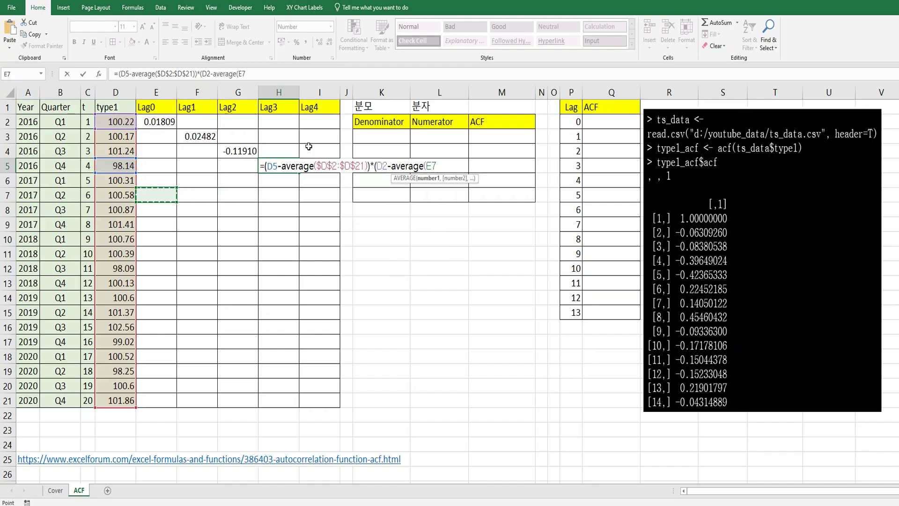
{"action": "key", "text": "Up"}
{"action": "key", "text": "Up"}
{"action": "key", "text": "Up"}
{"action": "key", "text": "Up"}
{"action": "key", "text": "Up"}
{"action": "key", "text": "ctrl+shift+Down"}
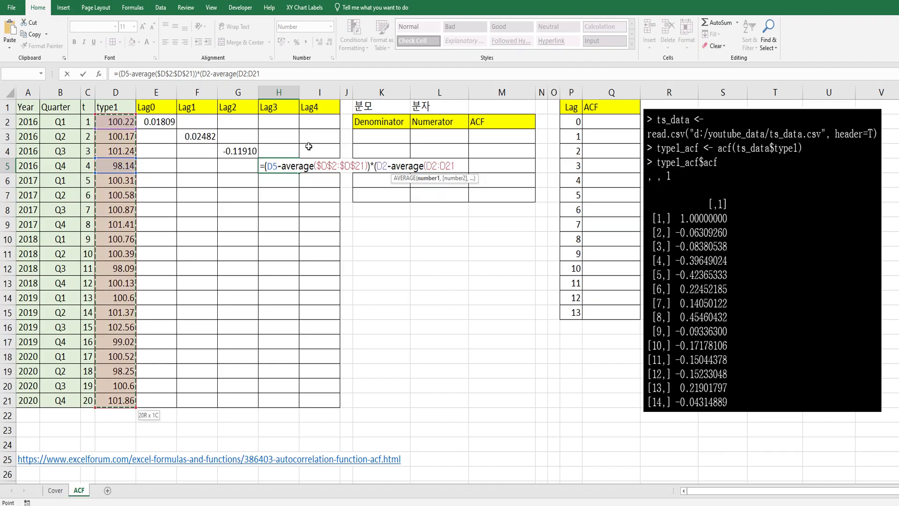
{"action": "key", "text": "F4"}
{"action": "type", "text": "))"}
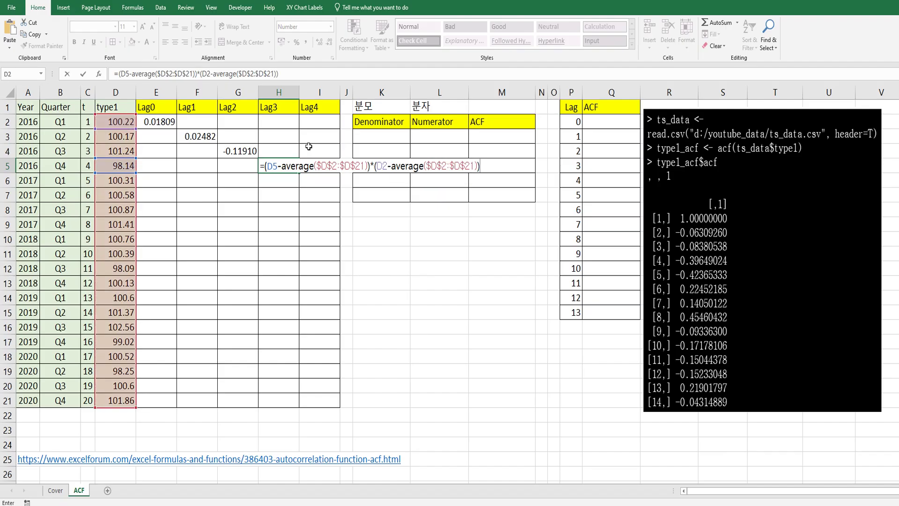
{"action": "key", "text": "Return"}
{"action": "key", "text": "Right"}
- In I6, start the Lag4 formula with (D6-AVERAGE($D$2:$D$21))
{"action": "type", "text": "="}
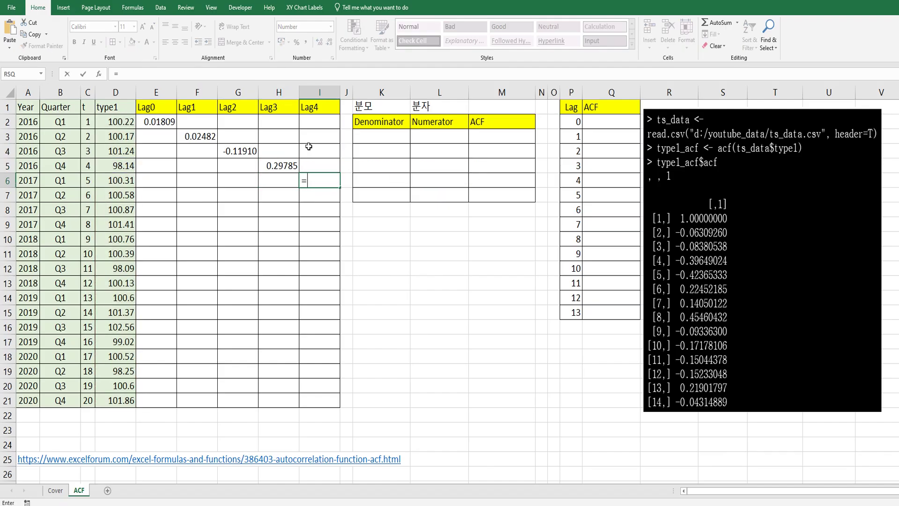
{"action": "type", "text": "("}
{"action": "key", "text": "Left"}
{"action": "key", "text": "Left"}
{"action": "key", "text": "Left"}
{"action": "key", "text": "Left"}
{"action": "key", "text": "Left"}
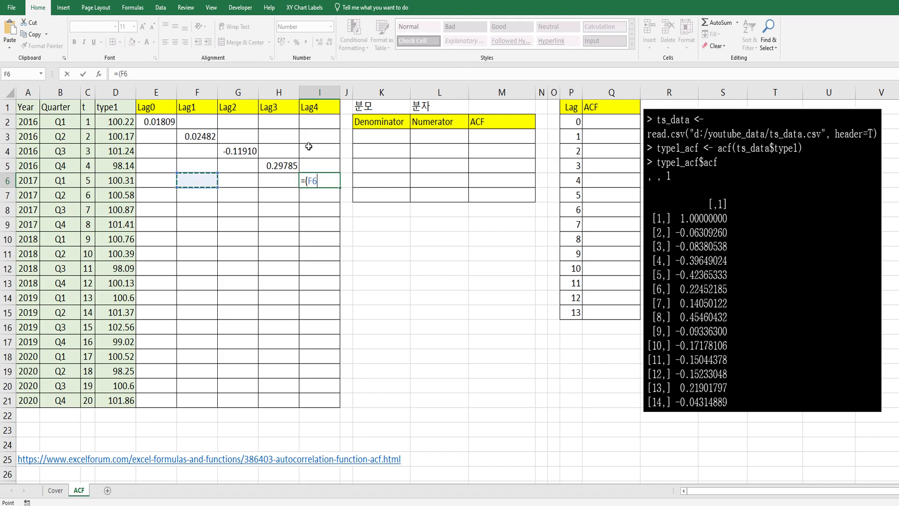
{"action": "type", "text": "-average("}
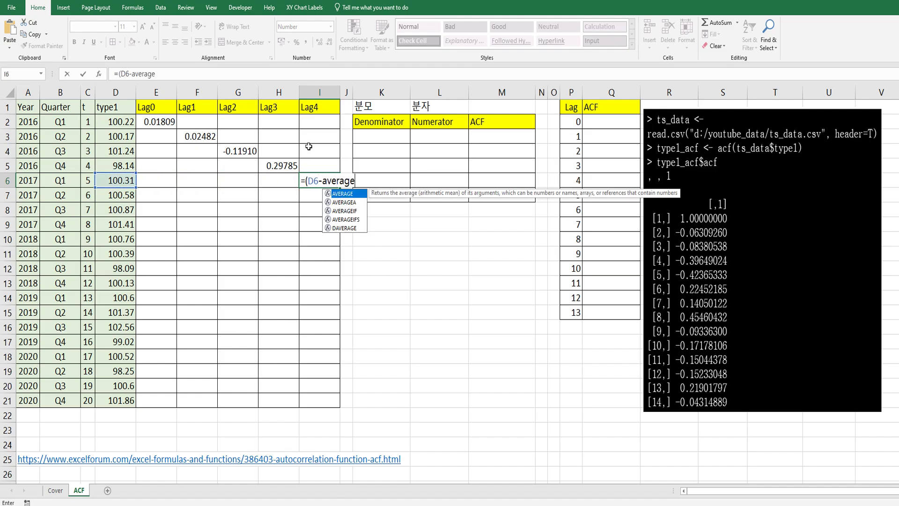
{"action": "key", "text": "Left"}
{"action": "key", "text": "Left"}
{"action": "key", "text": "Left"}
{"action": "key", "text": "Left"}
{"action": "key", "text": "Left"}
{"action": "key", "text": "Up"}
{"action": "key", "text": "Up"}
{"action": "key", "text": "Up"}
{"action": "key", "text": "Up"}
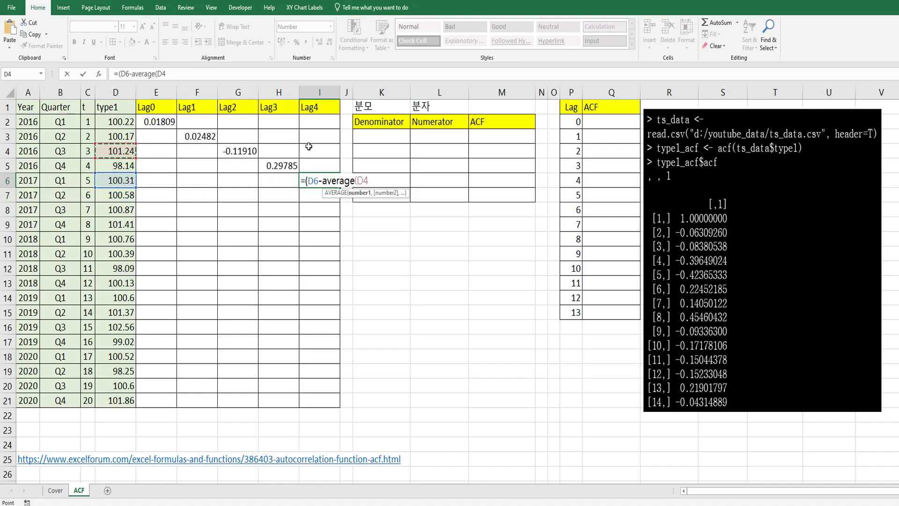
{"action": "key", "text": "ctrl+shift+Down"}
{"action": "key", "text": "F4"}
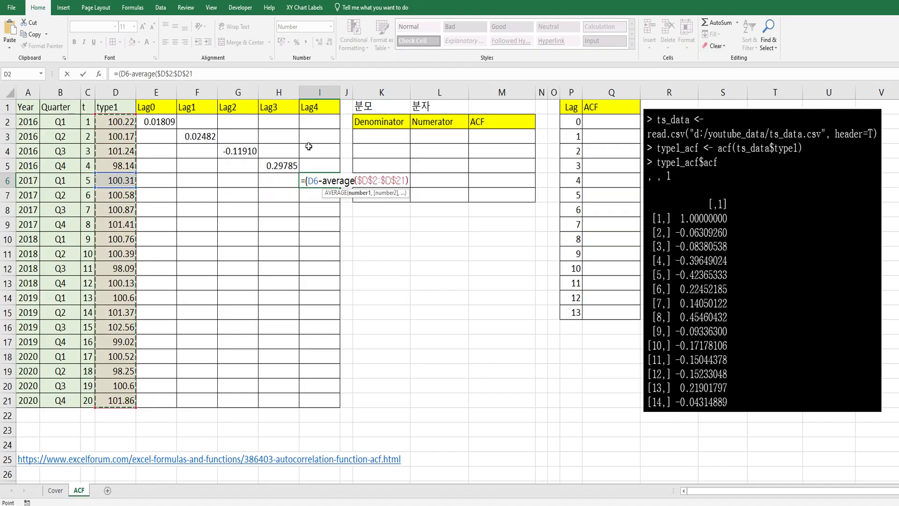
- Multiply by (D2-AVERAGE($D$2:$D$21)) and commit I6, giving 0.00599
{"action": "type", "text": "))"}
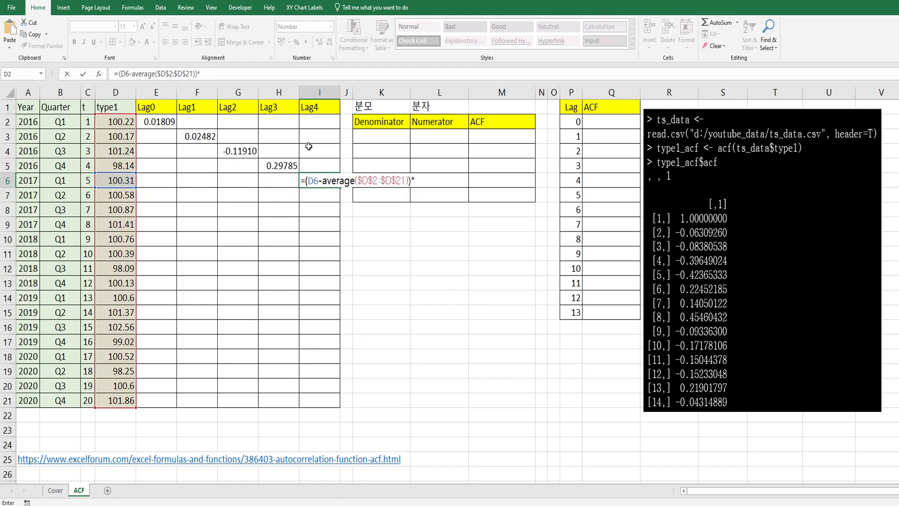
{"action": "type", "text": "*("}
{"action": "key", "text": "Left"}
{"action": "key", "text": "Left"}
{"action": "key", "text": "Left"}
{"action": "key", "text": "Left"}
{"action": "key", "text": "Left"}
{"action": "key", "text": "Up"}
{"action": "key", "text": "Up"}
{"action": "key", "text": "Up"}
{"action": "key", "text": "Up"}
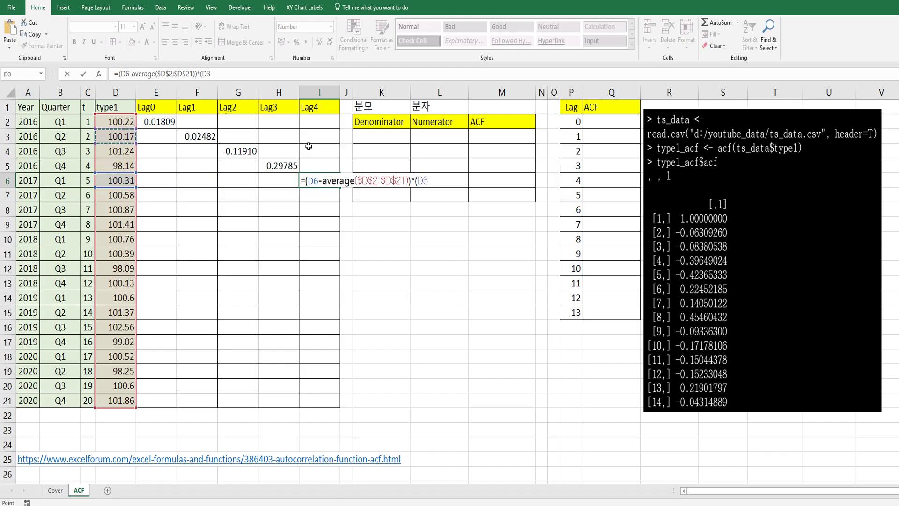
{"action": "type", "text": "-average("}
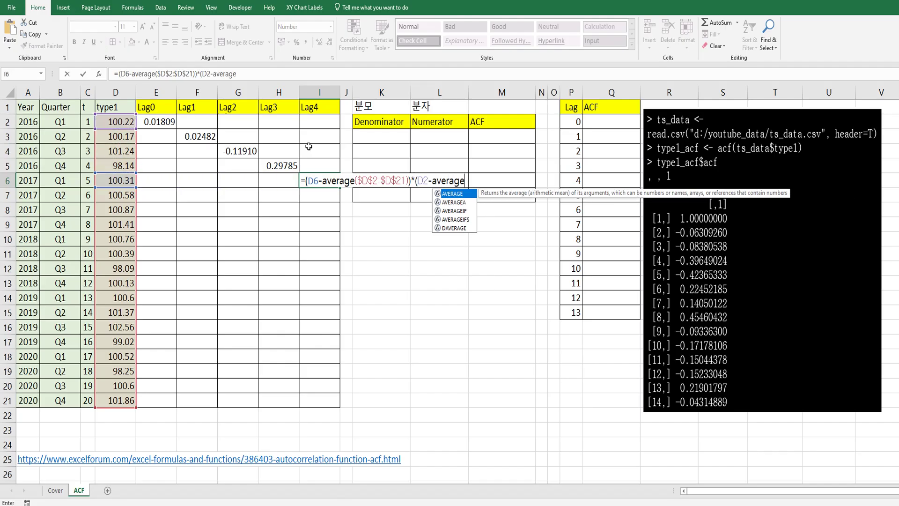
{"action": "key", "text": "Down"}
{"action": "key", "text": "Left"}
{"action": "key", "text": "Left"}
{"action": "key", "text": "Left"}
{"action": "key", "text": "Left"}
{"action": "key", "text": "Left"}
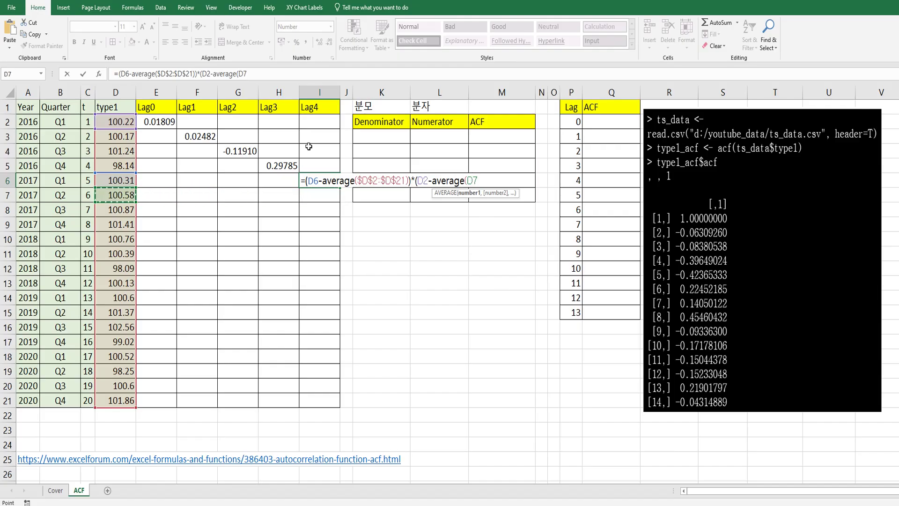
{"action": "key", "text": "Up"}
{"action": "key", "text": "Up"}
{"action": "key", "text": "Up"}
{"action": "key", "text": "Up"}
{"action": "key", "text": "Up"}
{"action": "key", "text": "shift+Down"}
{"action": "key", "text": "shift+Down"}
{"action": "key", "text": "shift+Down"}
{"action": "key", "text": "shift+Down"}
{"action": "key", "text": "shift+Down"}
{"action": "key", "text": "shift+Down"}
{"action": "key", "text": "shift+Down"}
{"action": "key", "text": "shift+Down"}
{"action": "key", "text": "shift+Down"}
{"action": "key", "text": "shift+Down"}
{"action": "key", "text": "shift+Down"}
{"action": "key", "text": "shift+Down"}
{"action": "key", "text": "shift+Down"}
{"action": "key", "text": "shift+Down"}
{"action": "key", "text": "shift+Down"}
{"action": "key", "text": "shift+Down"}
{"action": "key", "text": "shift+Down"}
{"action": "key", "text": "shift+Down"}
{"action": "key", "text": "shift+Down"}
{"action": "key", "text": "F4"}
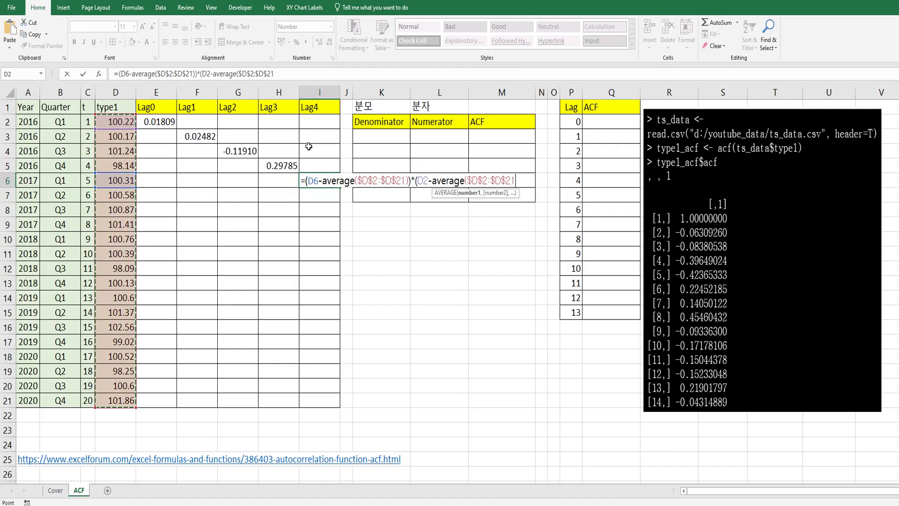
{"action": "key", "text": "Return"}
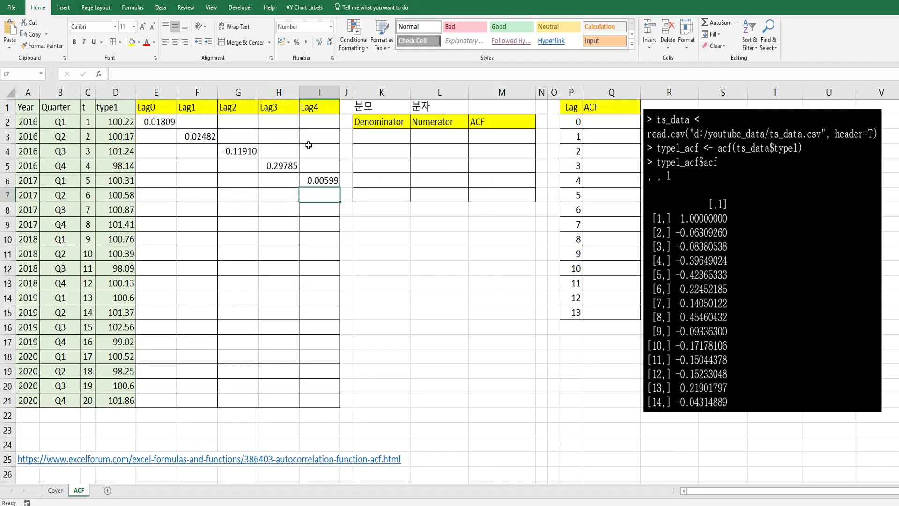
- Fill the formulas in E2, F3, G4, H5 and I6 down to row 21
{"action": "left_click", "coordinate": [165, 121]}
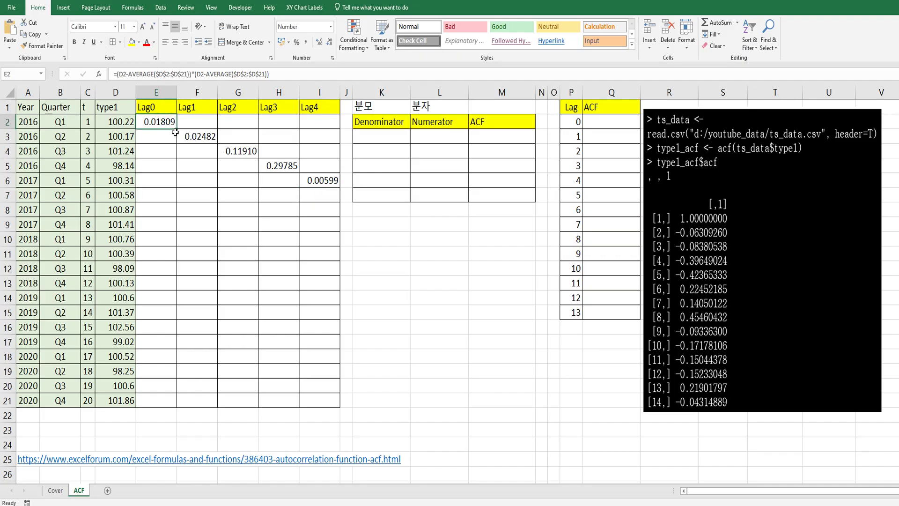
{"action": "double_click", "coordinate": [175, 132]}
{"action": "left_click", "coordinate": [202, 136]}
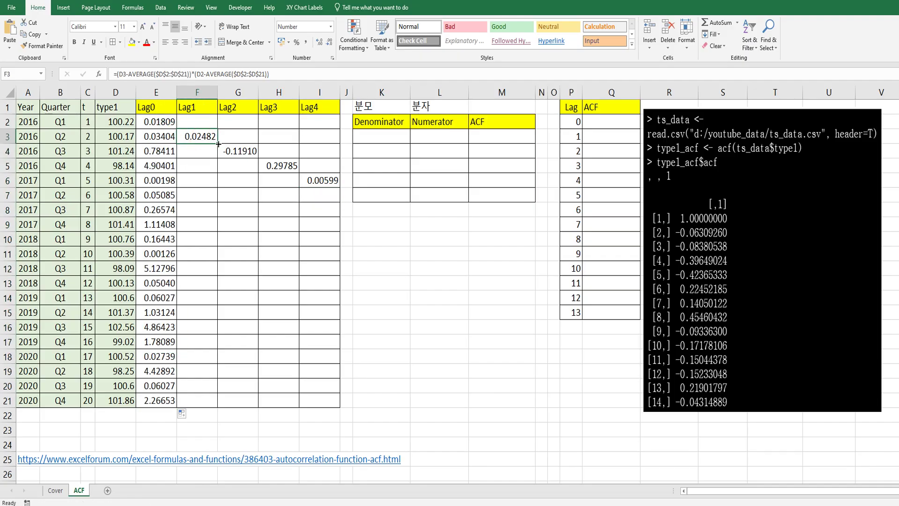
{"action": "double_click", "coordinate": [218, 144]}
{"action": "left_click", "coordinate": [238, 150]}
{"action": "double_click", "coordinate": [258, 158]}
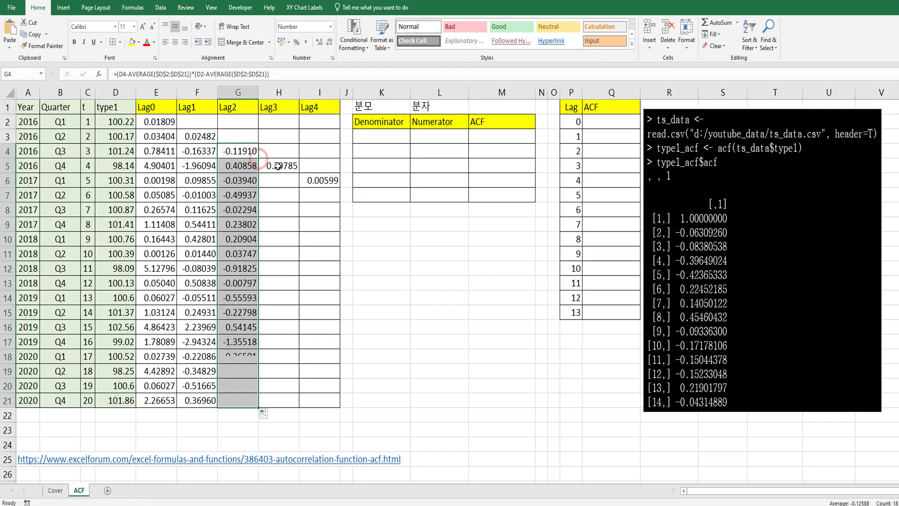
{"action": "left_click", "coordinate": [278, 166]}
{"action": "double_click", "coordinate": [298, 172]}
{"action": "left_click", "coordinate": [320, 180]}
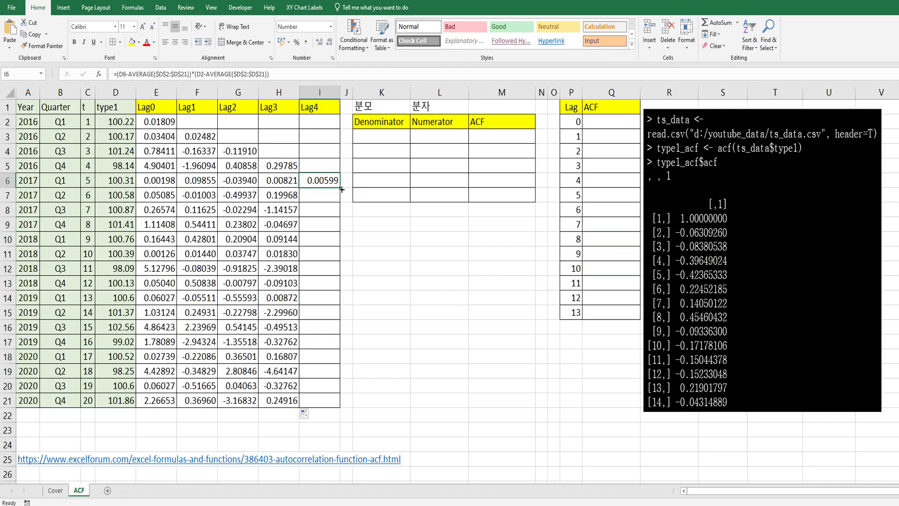
{"action": "double_click", "coordinate": [341, 190]}
- Enter =DEVSQ($D$2:$D$21) in K3 and copy it to K4:K7, showing 27.036695
{"action": "left_click", "coordinate": [378, 139]}
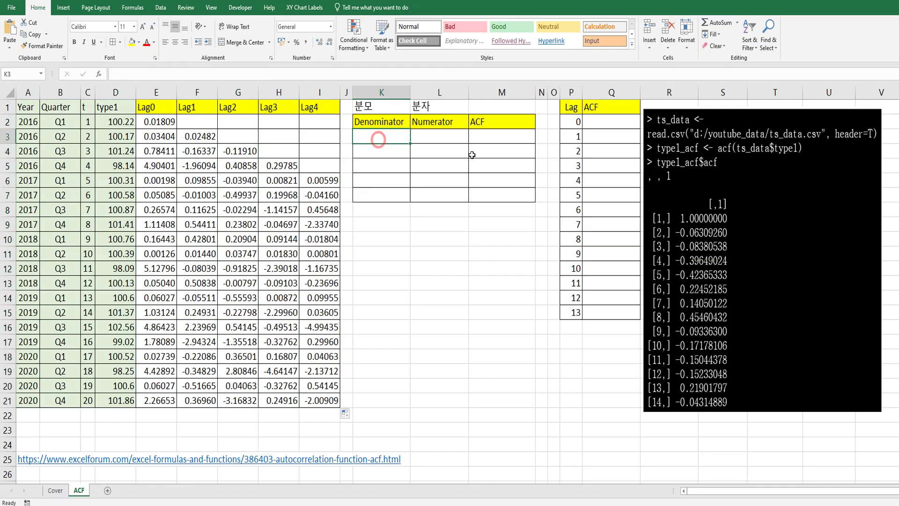
{"action": "type", "text": "=dev"}
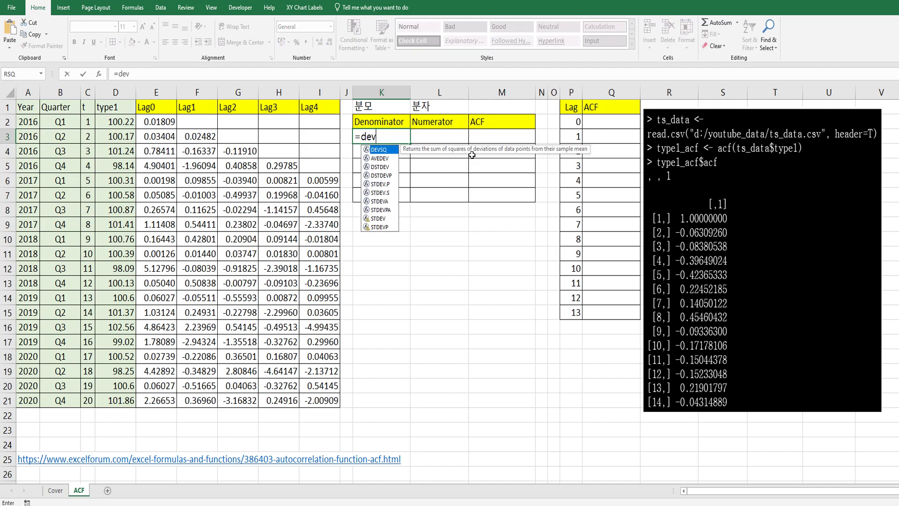
{"action": "type", "text": "sq("}
{"action": "key", "text": "Left"}
{"action": "key", "text": "Left"}
{"action": "key", "text": "Left"}
{"action": "key", "text": "Left"}
{"action": "key", "text": "Left"}
{"action": "key", "text": "Left"}
{"action": "key", "text": "Left"}
{"action": "key", "text": "Left"}
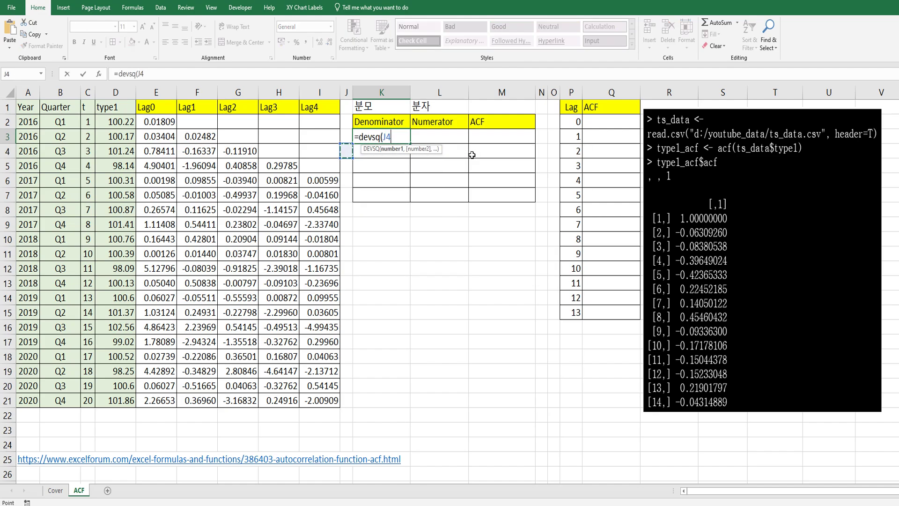
{"action": "key", "text": "Right"}
{"action": "key", "text": "Up"}
{"action": "key", "text": "ctrl+shift+Down"}
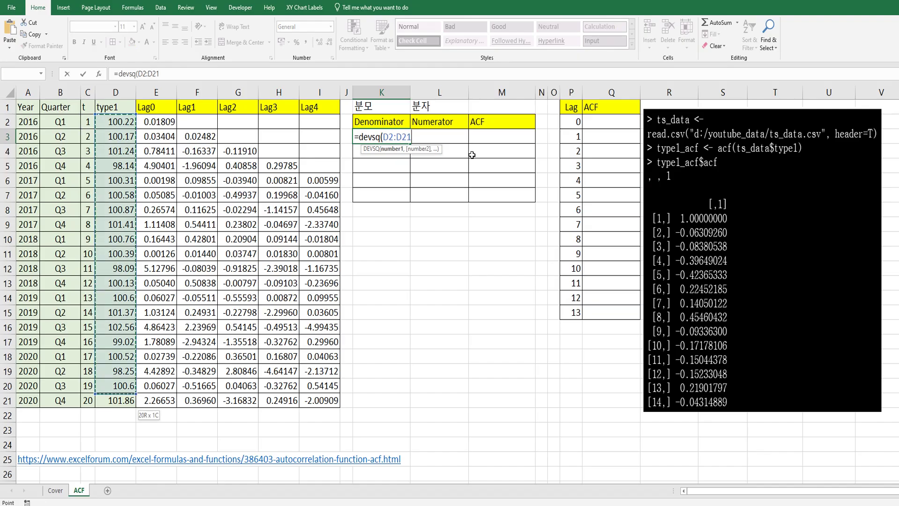
{"action": "key", "text": "F4"}
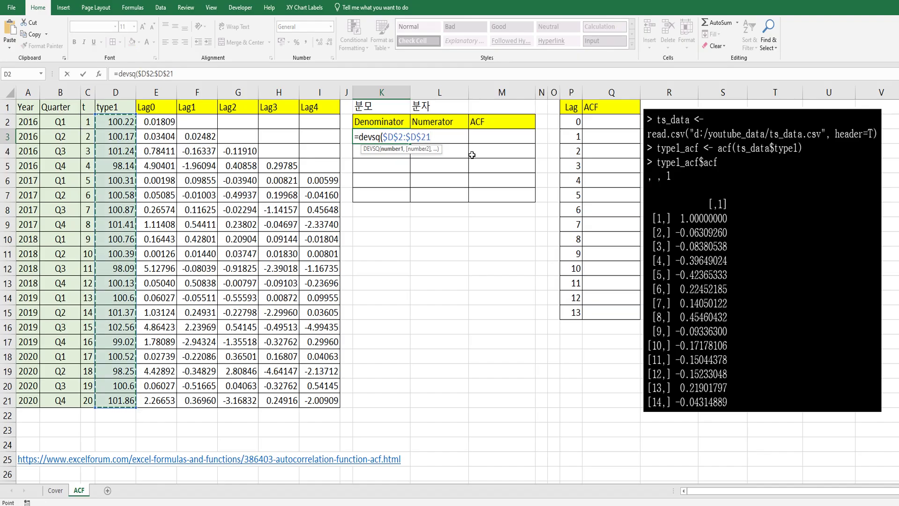
{"action": "type", "text": ")"}
{"action": "key", "text": "ctrl+Return"}
{"action": "key", "text": "ctrl+c"}
{"action": "key", "text": "shift+Down"}
{"action": "key", "text": "shift+Down"}
{"action": "key", "text": "shift+Down"}
{"action": "key", "text": "shift+Down"}
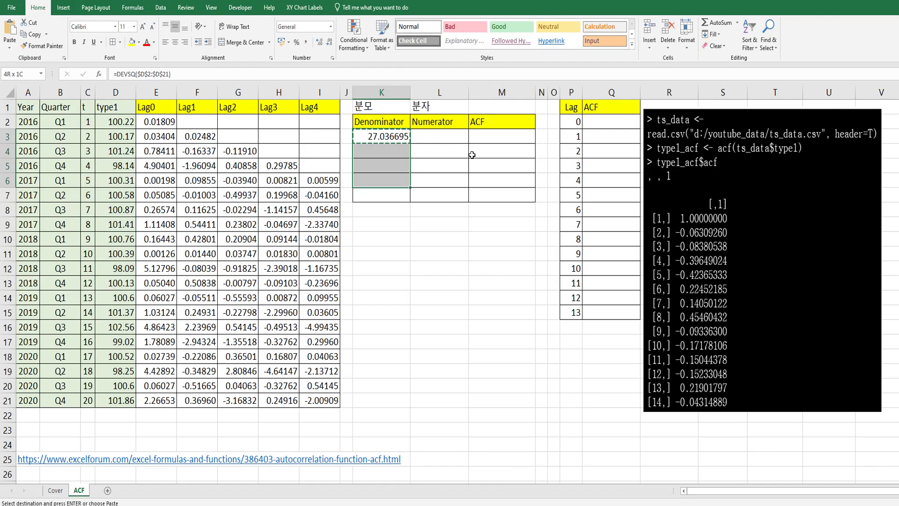
{"action": "key", "text": "ctrl+v"}
- Sum the Lag0 and Lag1 products in L3 and L4, giving 27.036695 and -1.705815
{"action": "key", "text": "Escape"}
{"action": "key", "text": "Right"}
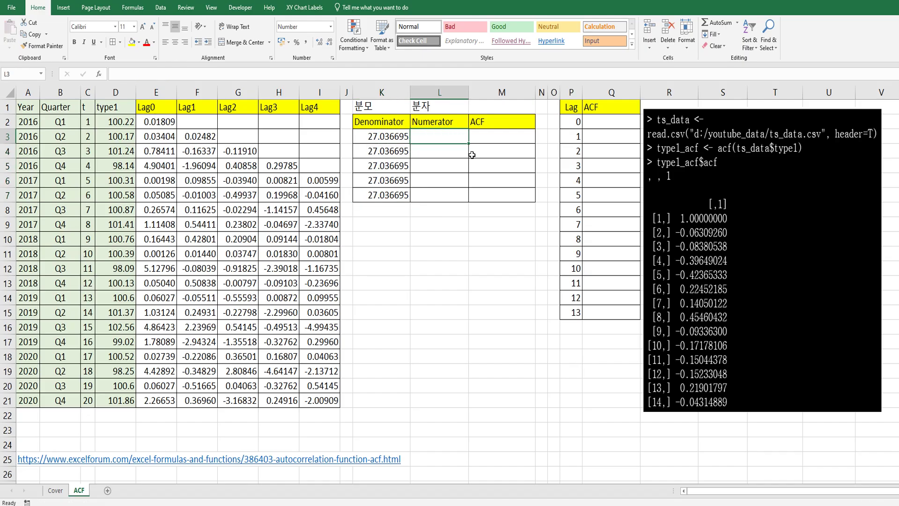
{"action": "type", "text": "=sum("}
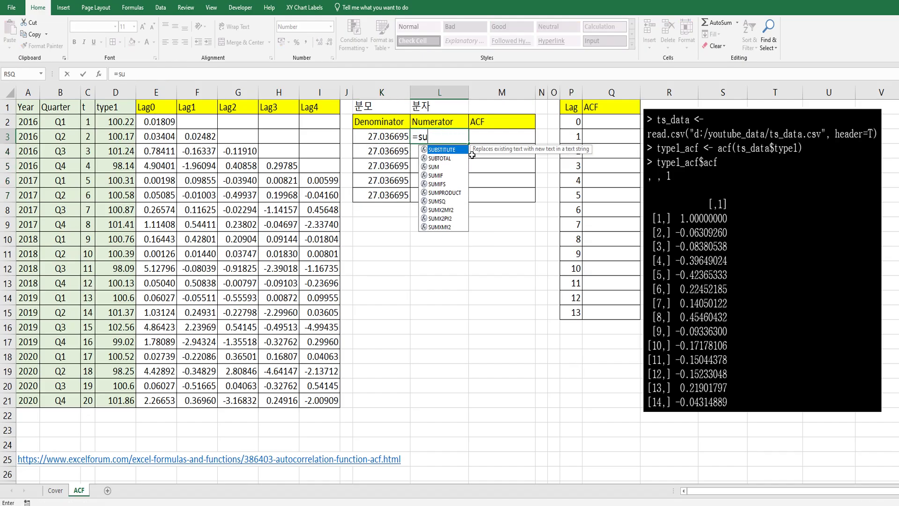
{"action": "key", "text": "Down"}
{"action": "key", "text": "Left"}
{"action": "key", "text": "Left"}
{"action": "key", "text": "Left"}
{"action": "key", "text": "Left"}
{"action": "key", "text": "Left"}
{"action": "key", "text": "Left"}
{"action": "key", "text": "Left"}
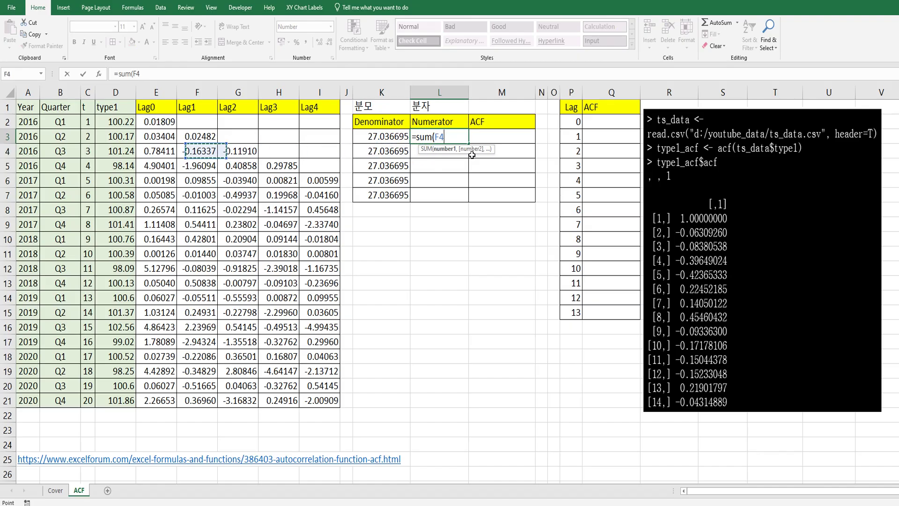
{"action": "key", "text": "Up"}
{"action": "key", "text": "Up"}
{"action": "key", "text": "ctrl+shift+Down"}
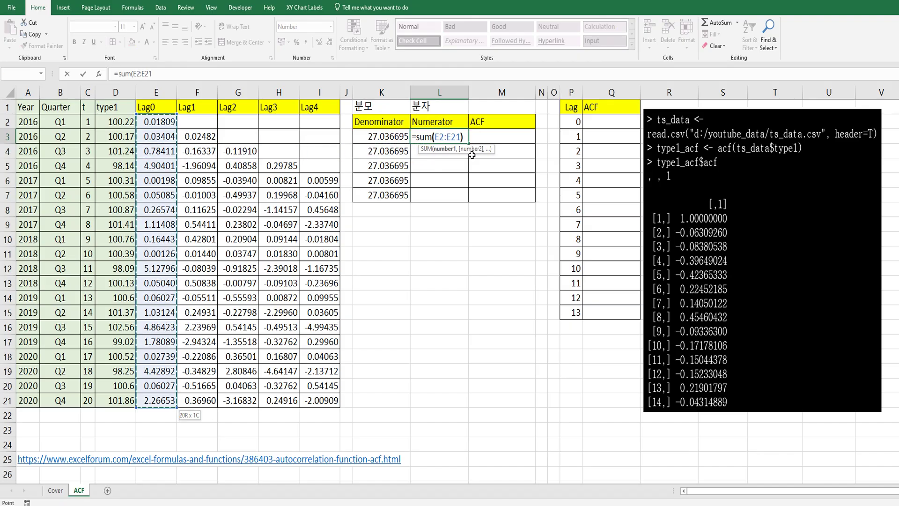
{"action": "key", "text": "Return"}
{"action": "type", "text": "=sum("}
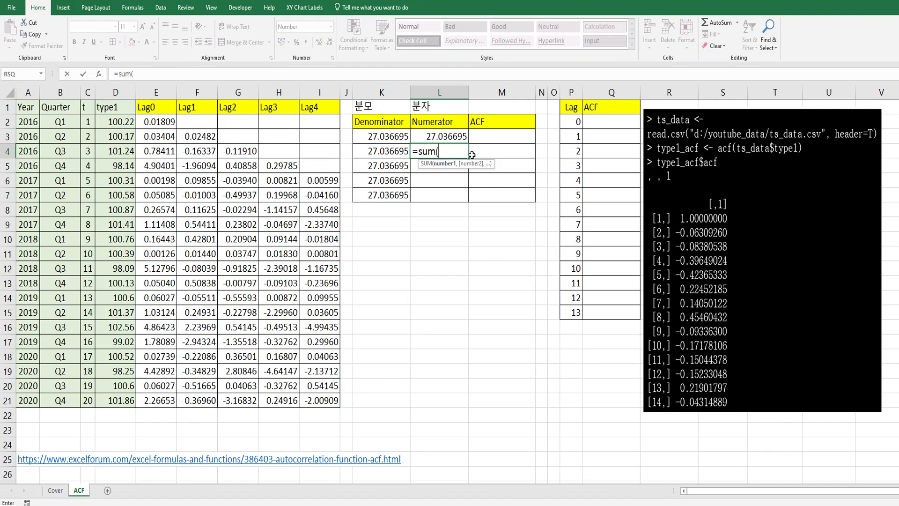
{"action": "key", "text": "Down"}
{"action": "key", "text": "Left"}
{"action": "key", "text": "Left"}
{"action": "key", "text": "Left"}
{"action": "key", "text": "Left"}
{"action": "key", "text": "Left"}
{"action": "key", "text": "Left"}
{"action": "key", "text": "Up"}
{"action": "key", "text": "Up"}
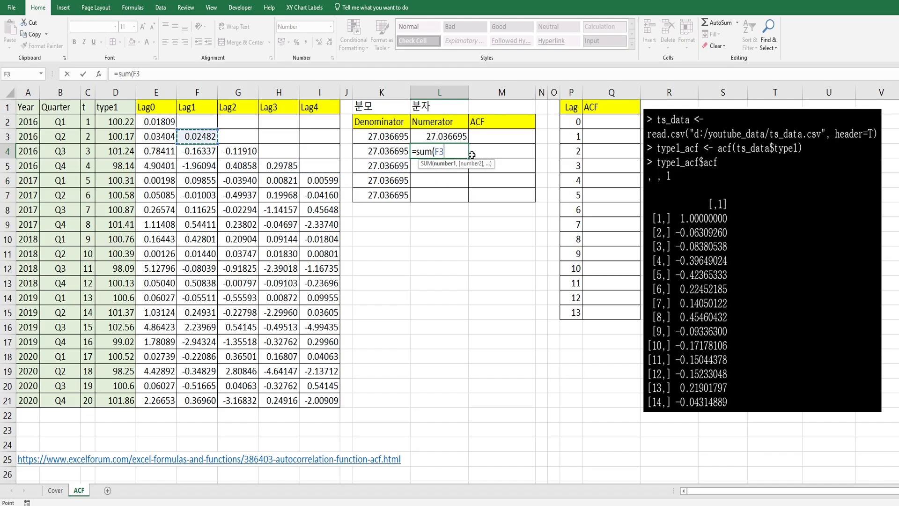
{"action": "key", "text": "End"}
{"action": "key", "text": "shift+Down"}
{"action": "type", "text": ")"}
{"action": "key", "text": "Return"}
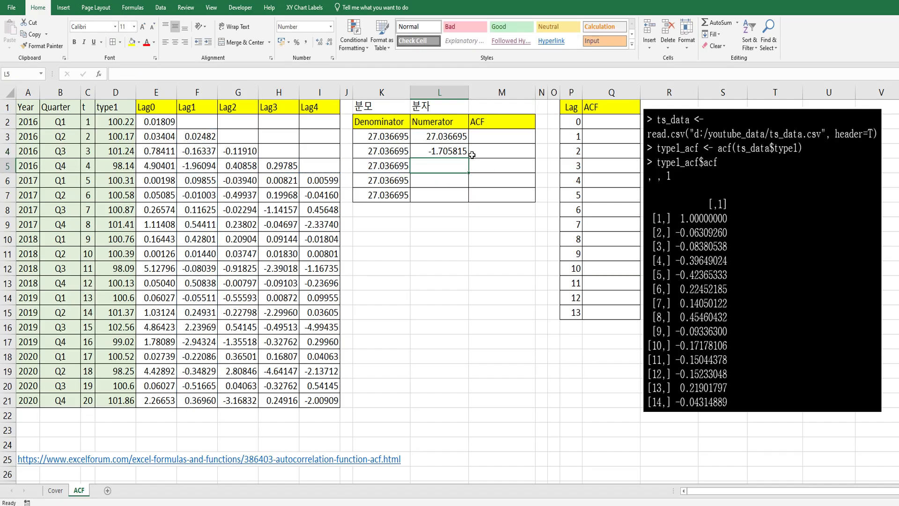
- Sum the Lag2 (G4:G21) and Lag3 (H5:H21) products in L5 and L6
{"action": "type", "text": "=sum("}
{"action": "key", "text": "Down"}
{"action": "key", "text": "Left"}
{"action": "key", "text": "Left"}
{"action": "key", "text": "Left"}
{"action": "key", "text": "Left"}
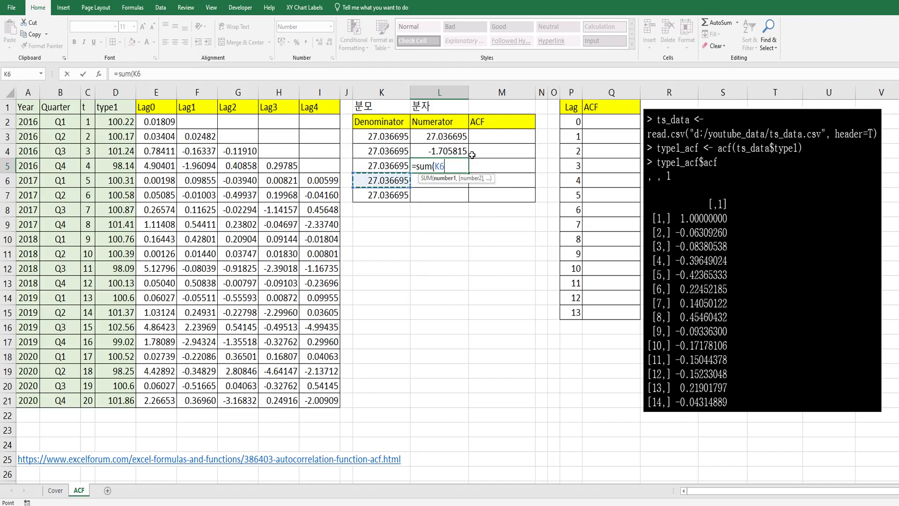
{"action": "key", "text": "Left"}
{"action": "key", "text": "Up"}
{"action": "key", "text": "Up"}
{"action": "key", "text": "End"}
{"action": "key", "text": "shift+Down"}
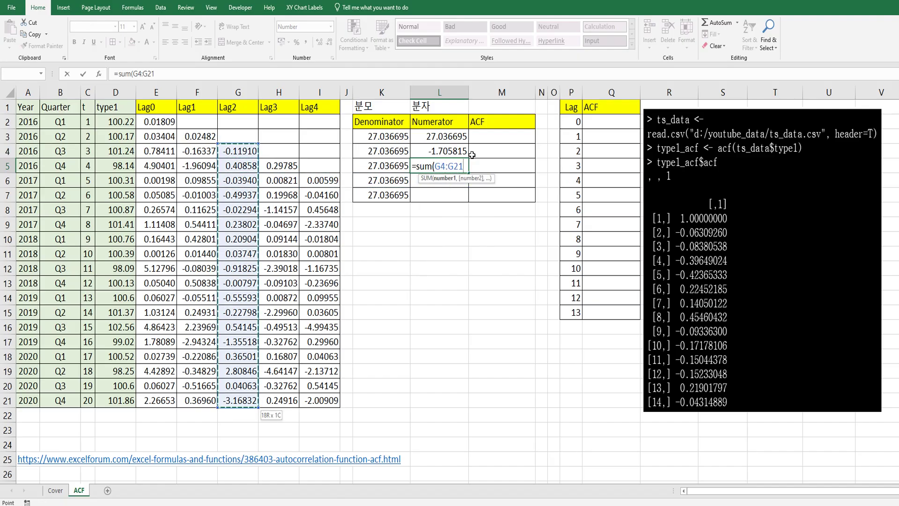
{"action": "type", "text": ")"}
{"action": "key", "text": "Return"}
{"action": "type", "text": "=sum("}
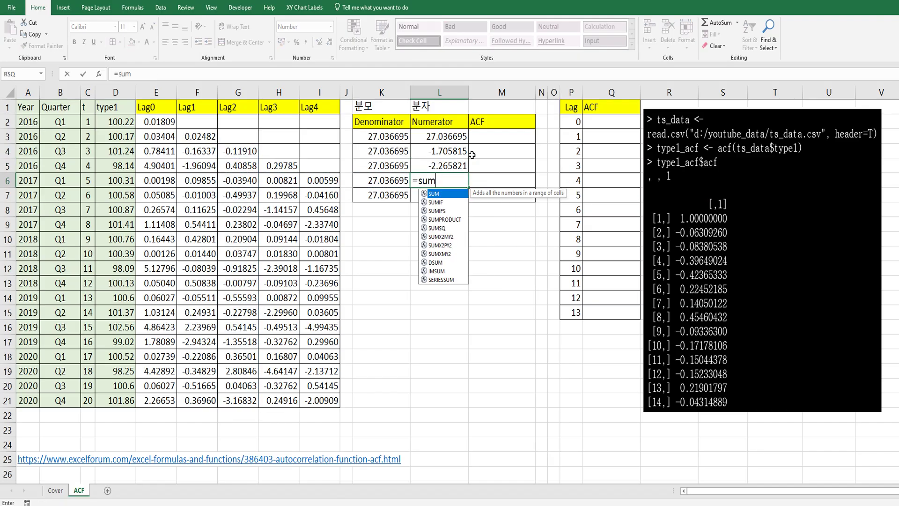
{"action": "key", "text": "Left"}
{"action": "key", "text": "Left"}
{"action": "key", "text": "Left"}
{"action": "key", "text": "Left"}
{"action": "key", "text": "Up"}
{"action": "key", "text": "End"}
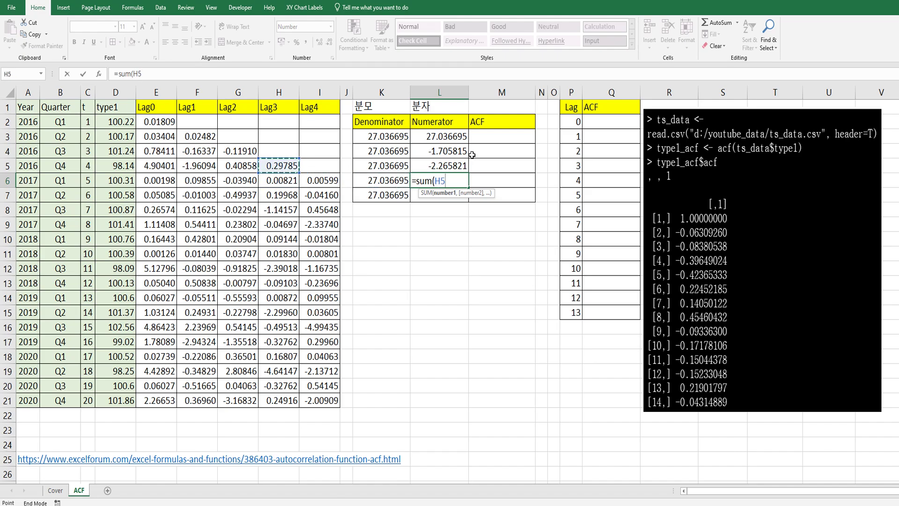
{"action": "key", "text": "shift+Down"}
{"action": "type", "text": ")"}
{"action": "key", "text": "Return"}
- Enter =SUM(I6:I21) in L7 for the Lag4 numerator, -11.454186
{"action": "type", "text": "="}
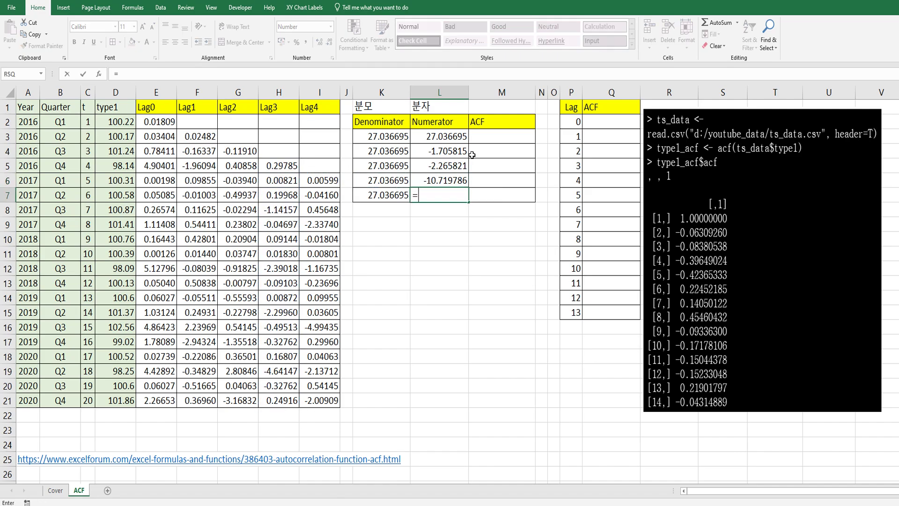
{"action": "type", "text": "sum("}
{"action": "key", "text": "Left"}
{"action": "key", "text": "Left"}
{"action": "key", "text": "Left"}
{"action": "key", "text": "Up"}
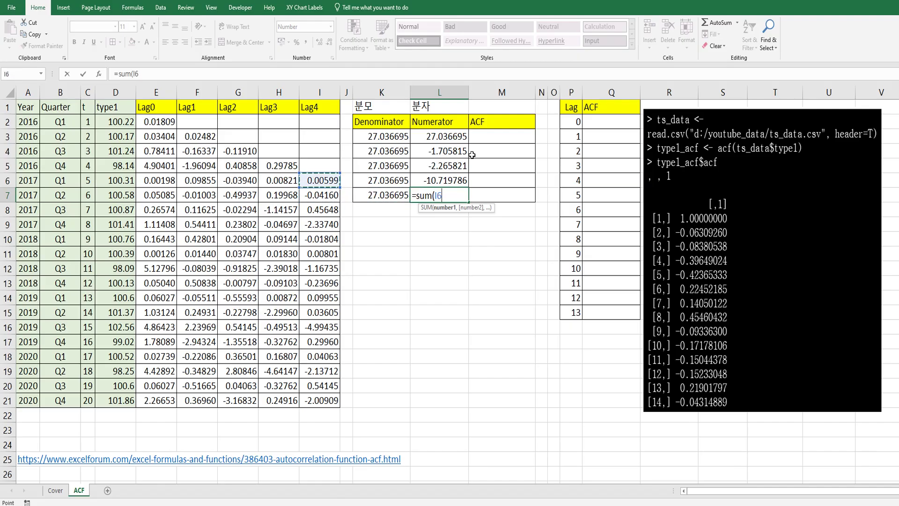
{"action": "key", "text": "End"}
{"action": "key", "text": "shift+Down"}
{"action": "type", "text": ")"}
{"action": "key", "text": "Return"}
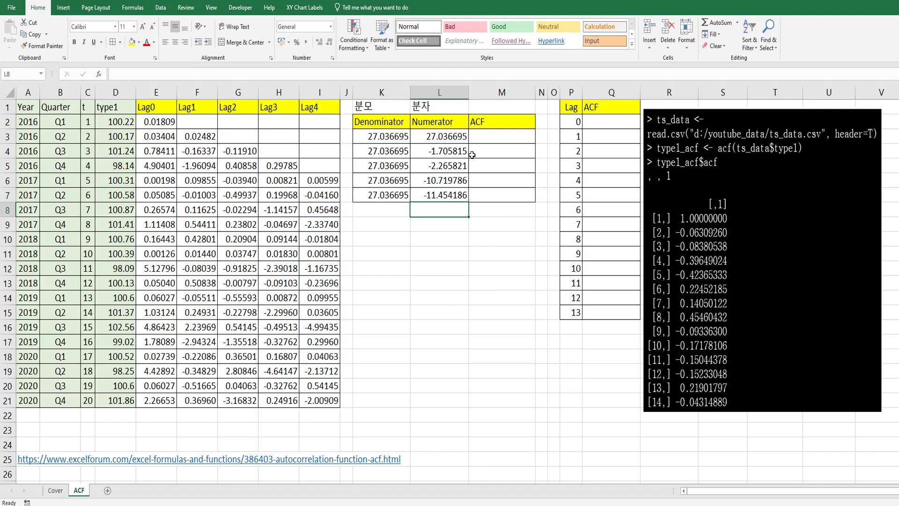
{"action": "key", "text": "Up"}
{"action": "key", "text": "Up"}
{"action": "key", "text": "Up"}
{"action": "key", "text": "Up"}
{"action": "key", "text": "Up"}
- Enter =L3/K3 in M3 for the lag 0 ACF of 1.00000000
{"action": "key", "text": "Right"}
{"action": "type", "text": "="}
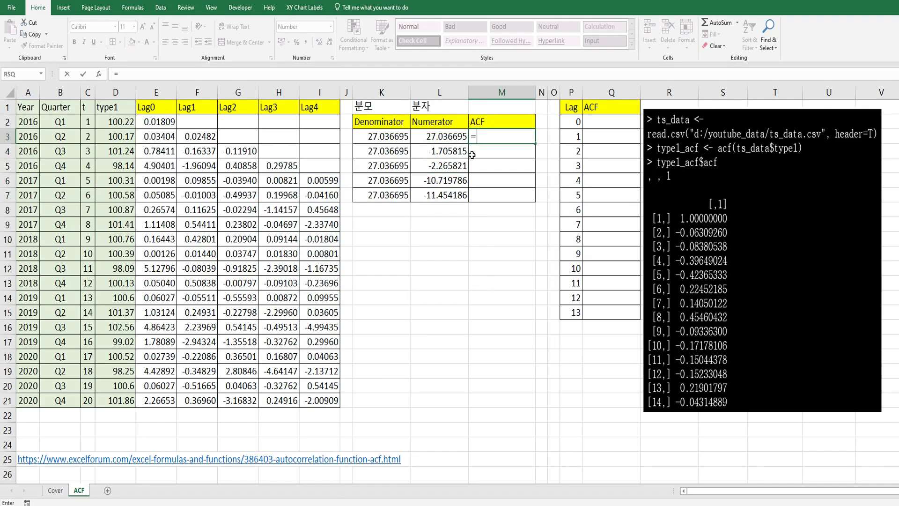
{"action": "key", "text": "Left"}
{"action": "type", "text": "/"}
{"action": "key", "text": "Left"}
{"action": "key", "text": "Left"}
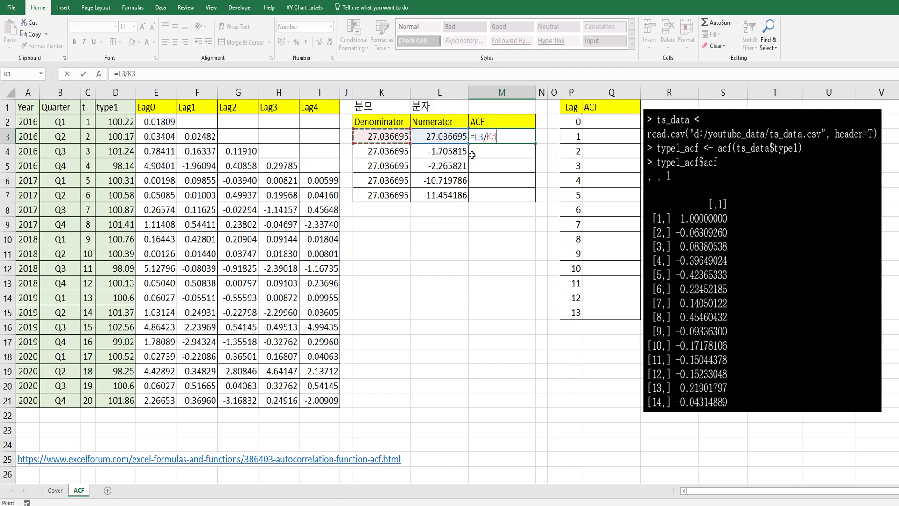
{"action": "key", "text": "Return"}
- Copy the ACF formula down M3:M7, ending with -0.42365333 for lag 4
{"action": "key", "text": "Up"}
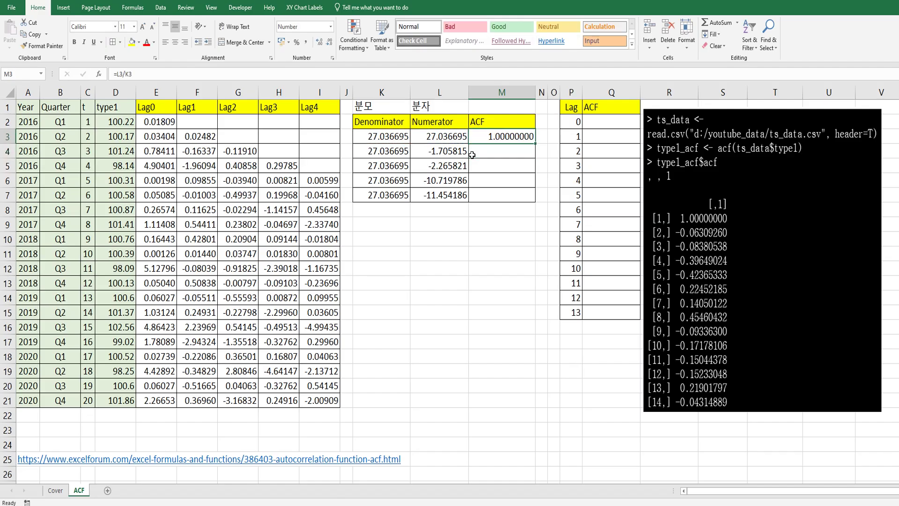
{"action": "key", "text": "ctrl+c"}
{"action": "key", "text": "shift+Down"}
{"action": "key", "text": "shift+Down"}
{"action": "key", "text": "shift+Down"}
{"action": "key", "text": "shift+Down"}
{"action": "key", "text": "ctrl+v"}
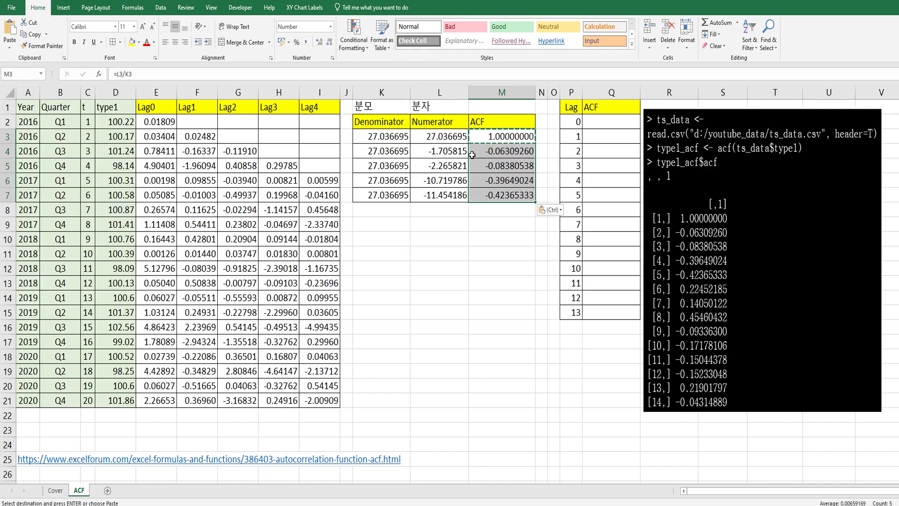
{"action": "key", "text": "Escape"}
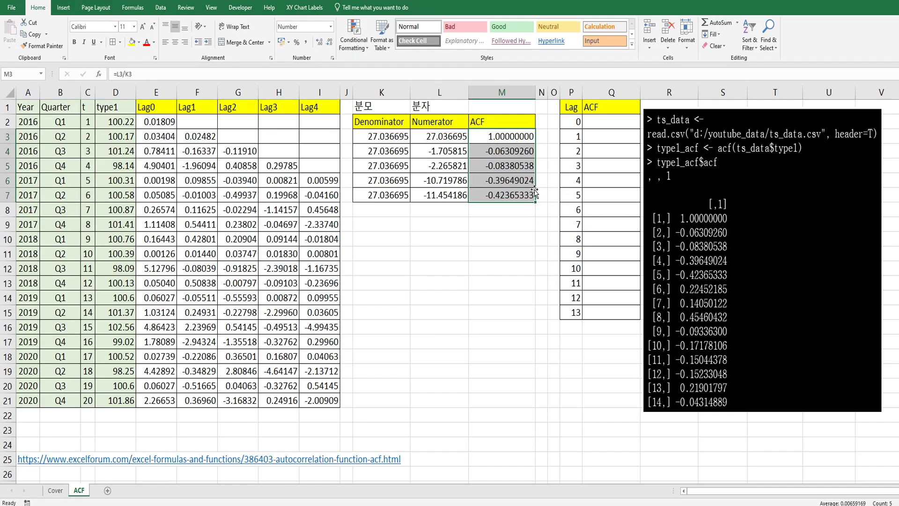
{"action": "left_click", "coordinate": [502, 227]}
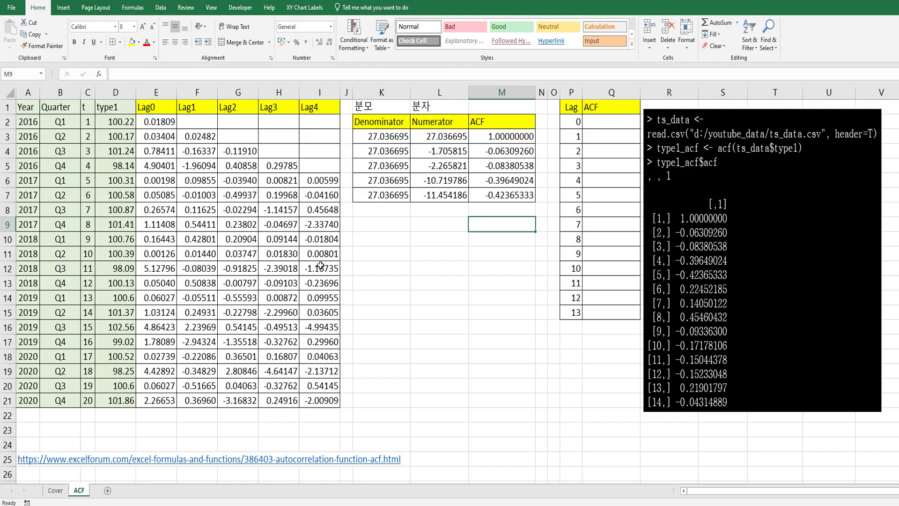
{"action": "left_click", "coordinate": [458, 295]}
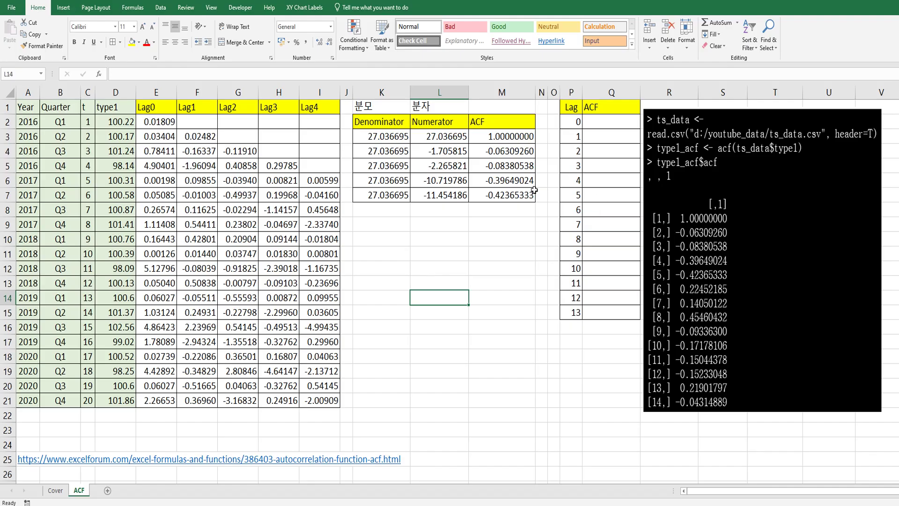
{"action": "left_click", "coordinate": [404, 239]}
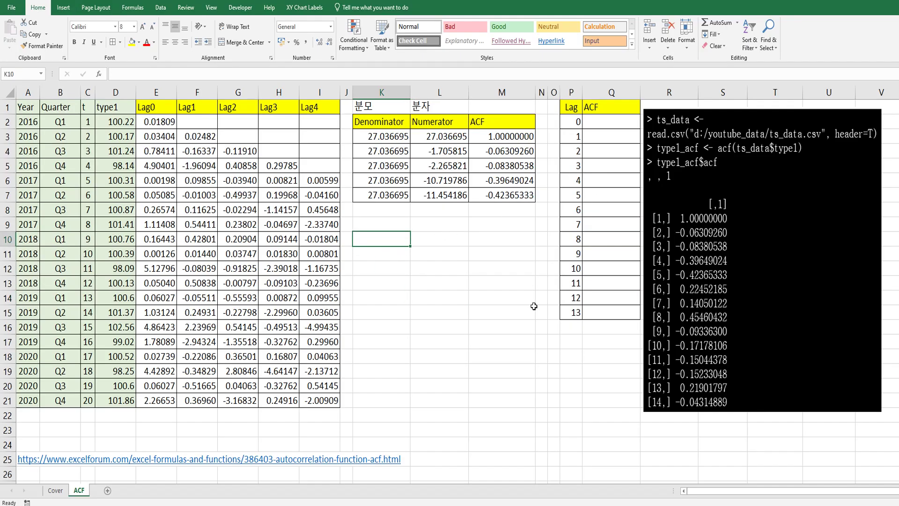
- Put a 'sumproduct' label in K11 and the values 1, 2, 3 in K12:K14
{"action": "type", "text": "sumpro"}
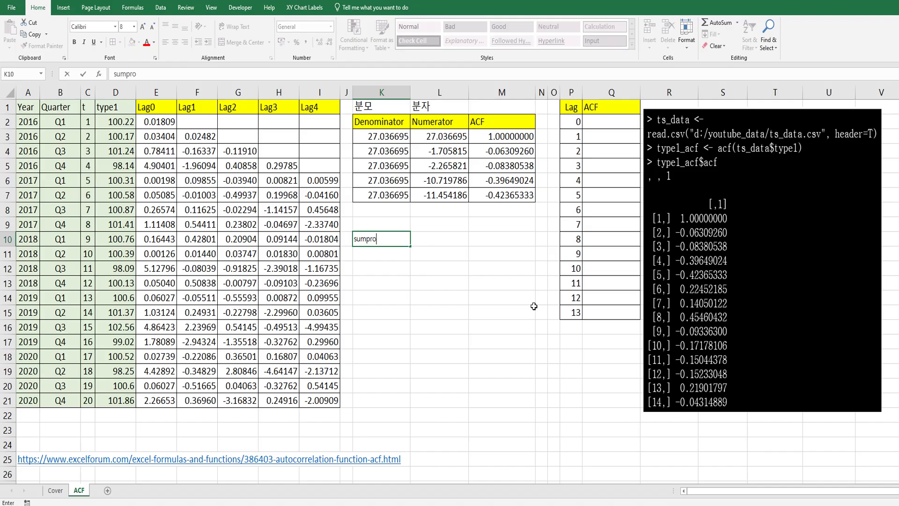
{"action": "key", "text": "Escape"}
{"action": "key", "text": "Down"}
{"action": "type", "text": "sumprodu"}
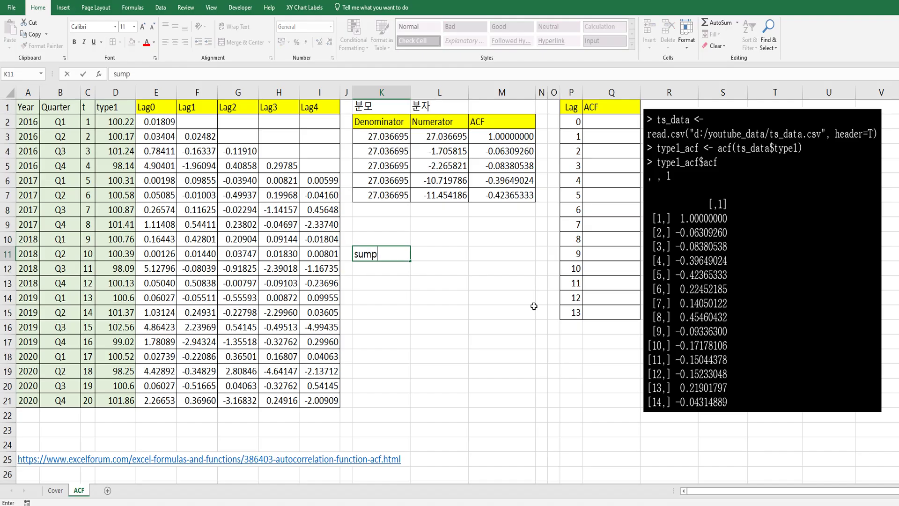
{"action": "key", "text": "Return"}
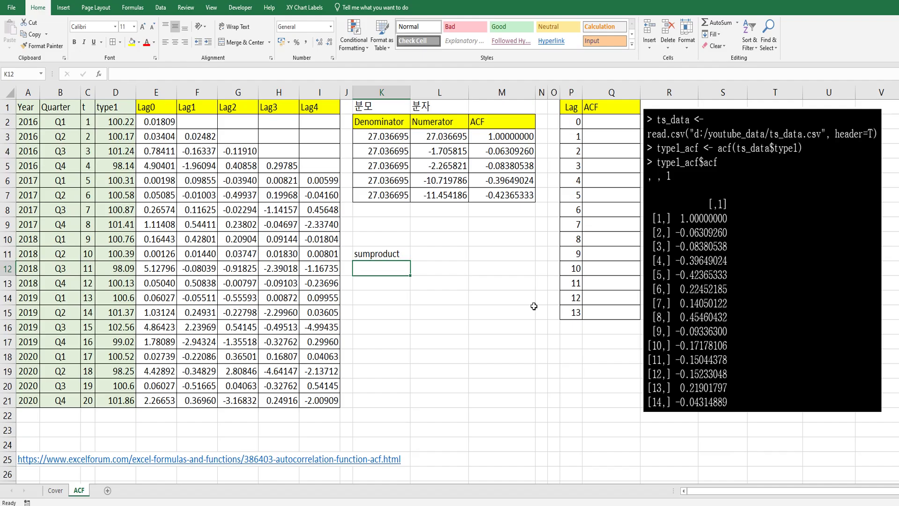
{"action": "type", "text": "1"}
{"action": "key", "text": "Return"}
{"action": "type", "text": "2"}
{"action": "key", "text": "Return"}
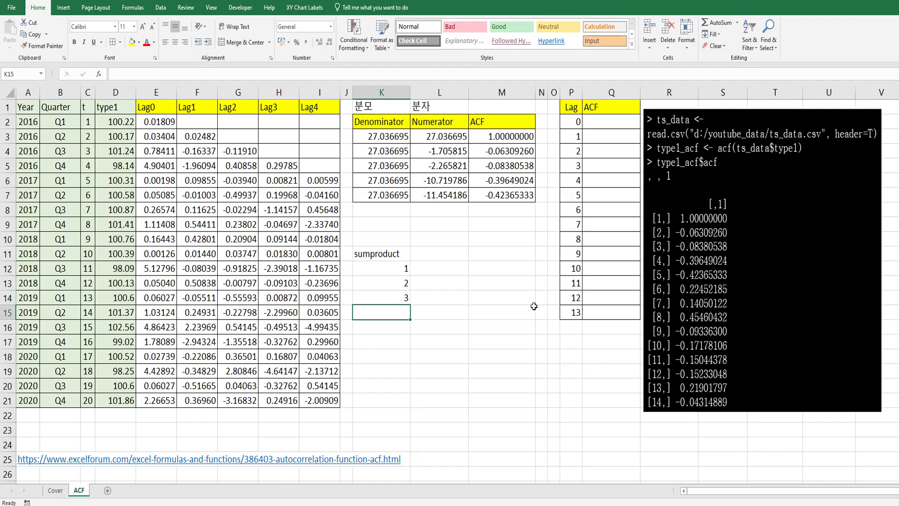
{"action": "type", "text": "3"}
{"action": "key", "text": "Return"}
{"action": "key", "text": "Up"}
{"action": "key", "text": "Up"}
{"action": "key", "text": "Up"}
{"action": "key", "text": "shift+Down"}
- Enter the second list 2, 4, 6 in L12:L14
{"action": "key", "text": "Right"}
{"action": "type", "text": "2"}
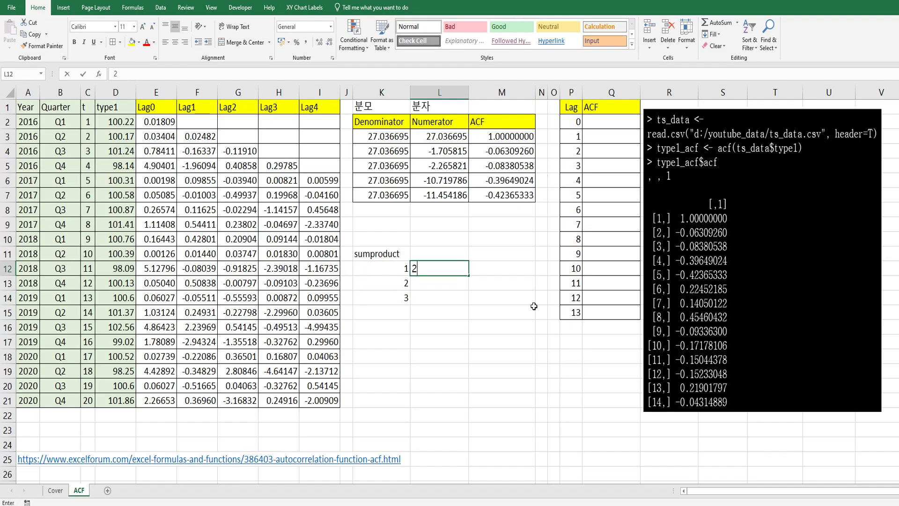
{"action": "key", "text": "Return"}
{"action": "type", "text": "4"}
{"action": "key", "text": "Return"}
{"action": "type", "text": "6"}
{"action": "key", "text": "Return"}
- Enter =L12*K12 in M12 and copy it to M14, giving products 2, 8, 18
{"action": "key", "text": "Up"}
{"action": "key", "text": "Up"}
{"action": "key", "text": "Up"}
{"action": "key", "text": "Right"}
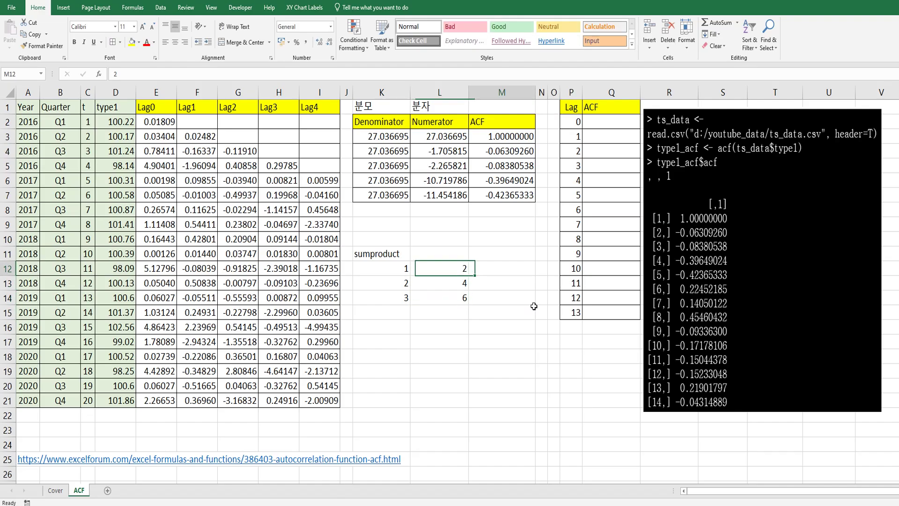
{"action": "type", "text": "="}
{"action": "key", "text": "Left"}
{"action": "type", "text": "*"}
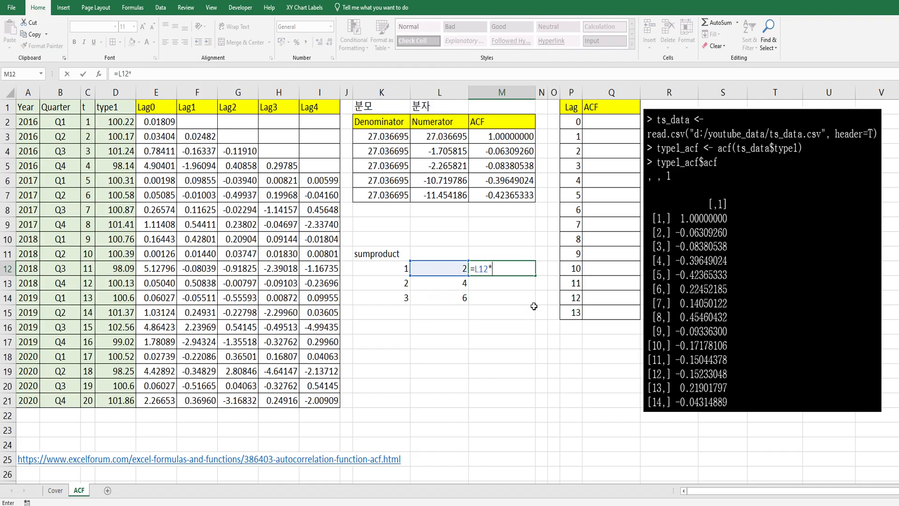
{"action": "key", "text": "Left"}
{"action": "key", "text": "Left"}
{"action": "key", "text": "Return"}
{"action": "key", "text": "Up"}
{"action": "key", "text": "ctrl+c"}
{"action": "key", "text": "Down"}
{"action": "key", "text": "shift+Down"}
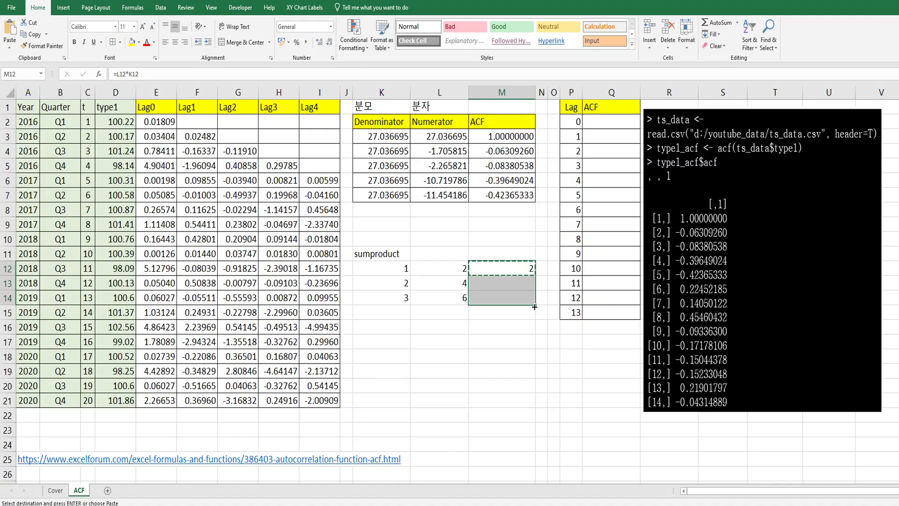
{"action": "key", "text": "ctrl+v"}
- Total the products with =SUM(M12:M14) in M15, giving 28
{"action": "key", "text": "Down"}
{"action": "type", "text": "=sum("}
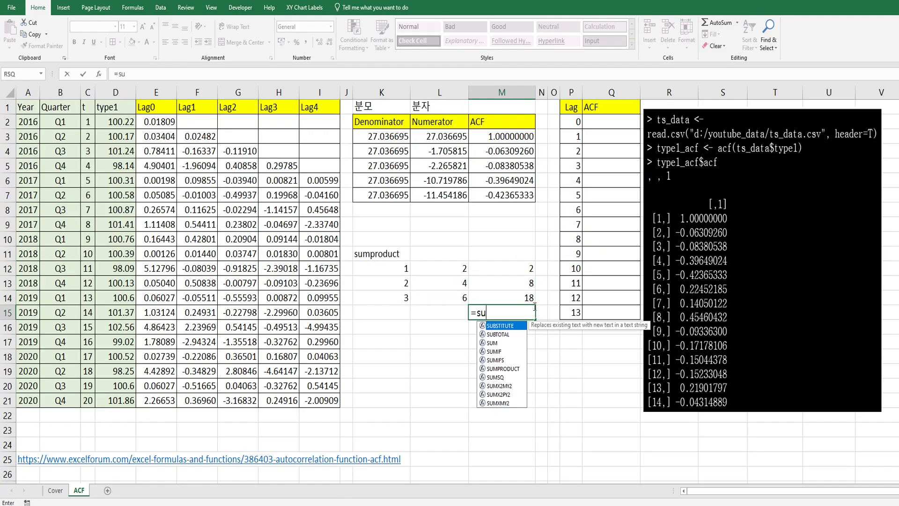
{"action": "key", "text": "Up"}
{"action": "key", "text": "shift+Up"}
{"action": "key", "text": "shift+Up"}
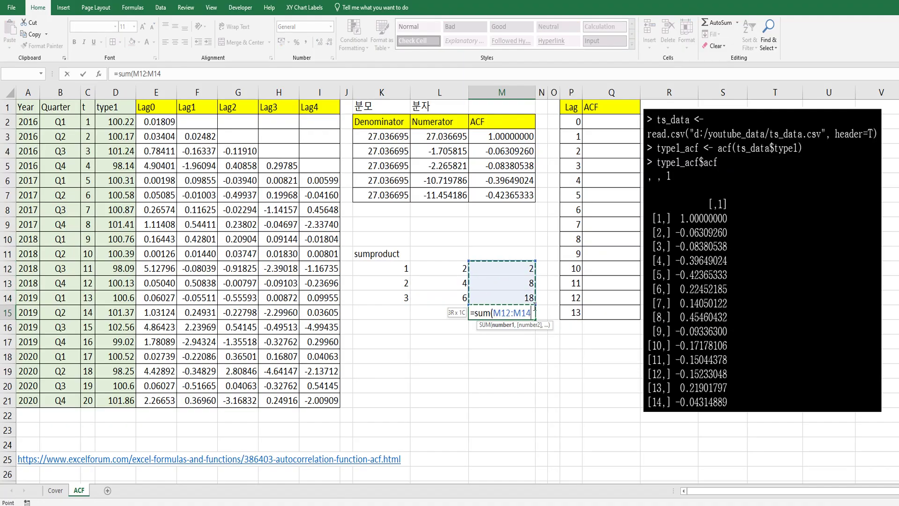
{"action": "key", "text": "Return"}
{"action": "left_click", "coordinate": [532, 309]}
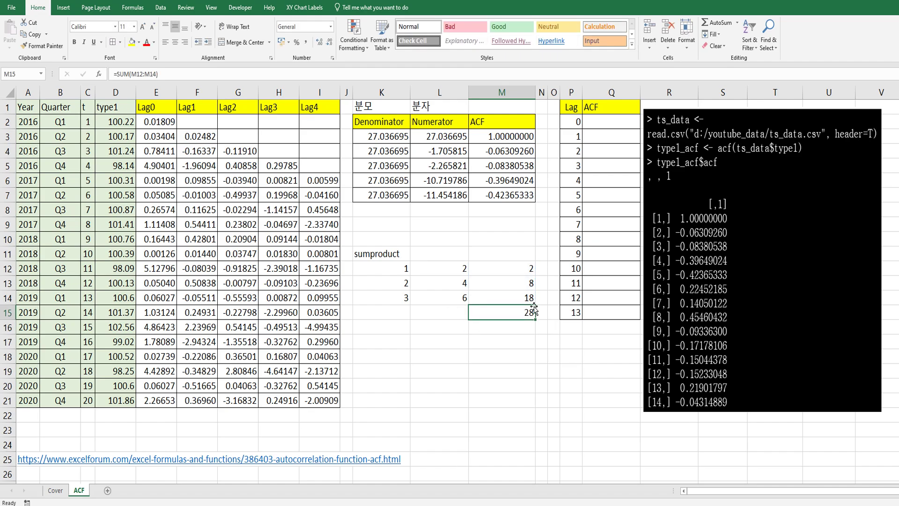
{"action": "key", "text": "Up"}
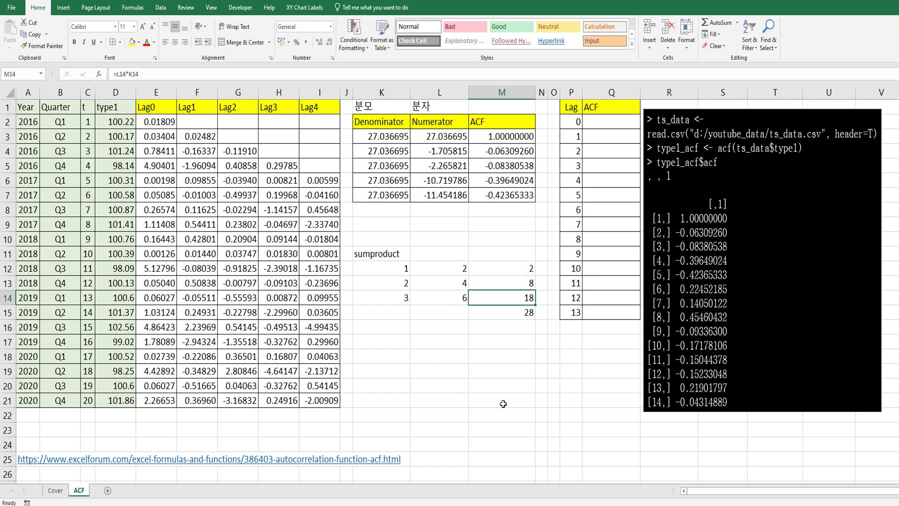
{"action": "key", "text": "Down"}
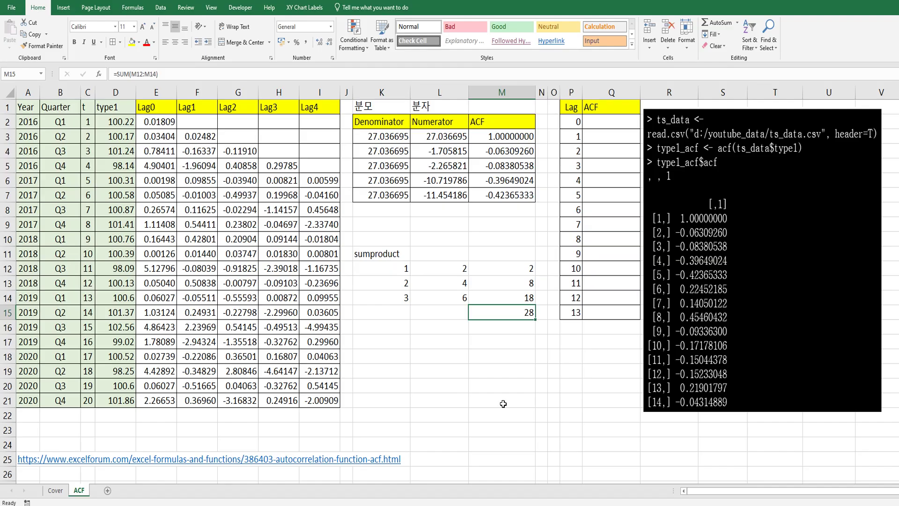
- Enter =SUMPRODUCT(K12:K14,L12:L14) in M16 and confirm it returns 28 like the manual total
{"action": "key", "text": "Down"}
{"action": "type", "text": "=s"}
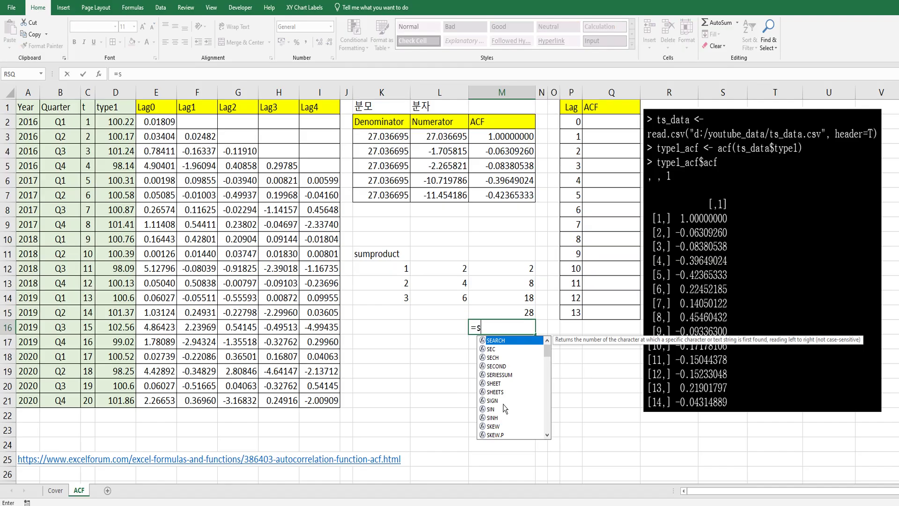
{"action": "type", "text": "umproduct("}
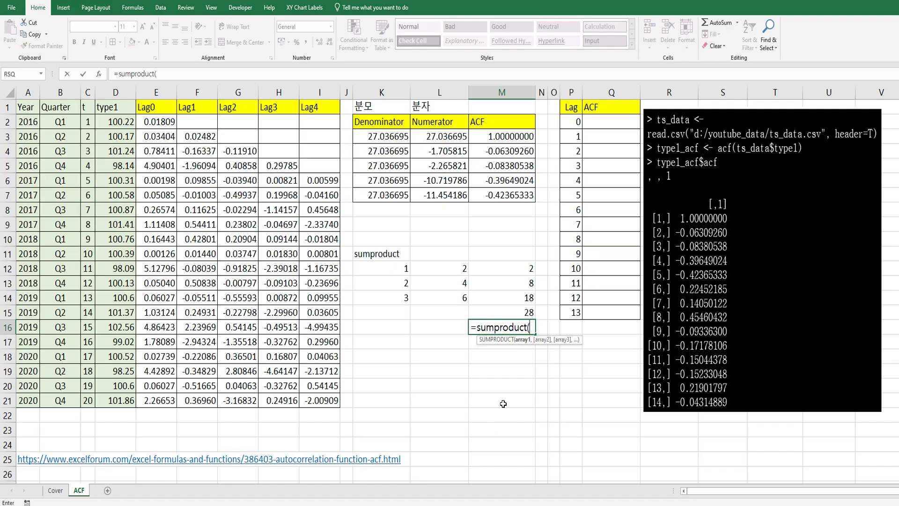
{"action": "key", "text": "Up"}
{"action": "key", "text": "Left"}
{"action": "key", "text": "Left"}
{"action": "key", "text": "Up"}
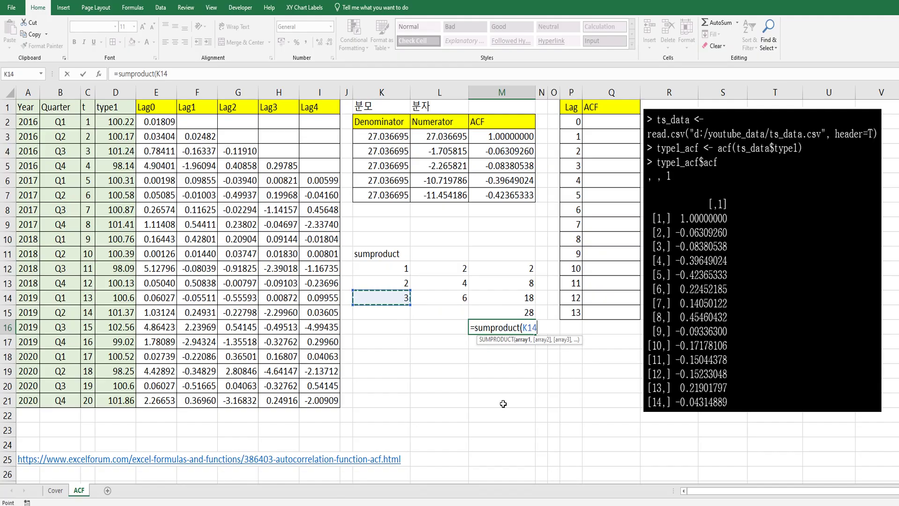
{"action": "key", "text": "shift+Up"}
{"action": "key", "text": "shift+Up"}
{"action": "type", "text": ","}
{"action": "key", "text": "Up"}
{"action": "key", "text": "Up"}
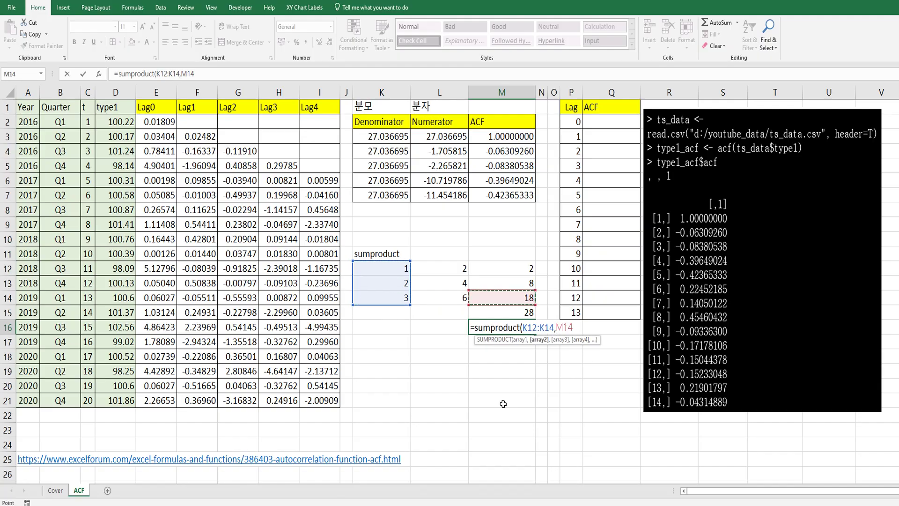
{"action": "key", "text": "Left"}
{"action": "key", "text": "shift+Up"}
{"action": "key", "text": "shift+Up"}
{"action": "type", "text": ")"}
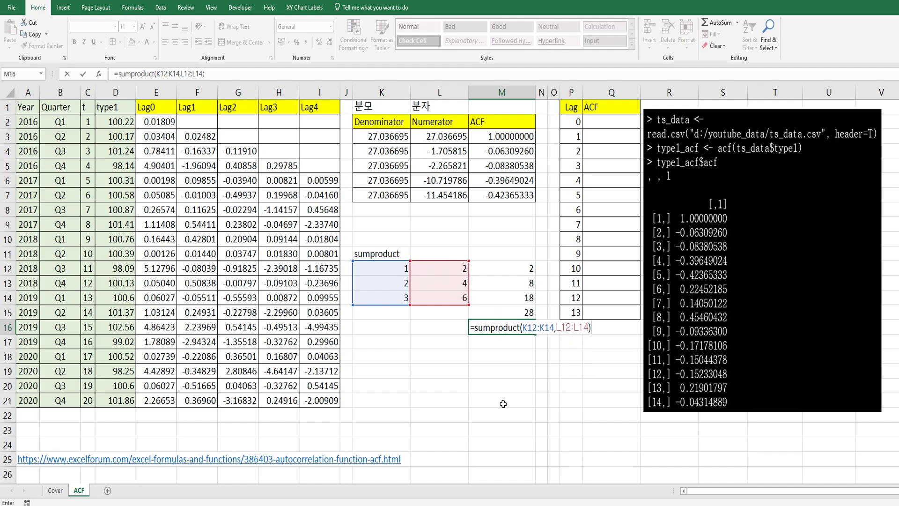
{"action": "key", "text": "Return"}
{"action": "key", "text": "Up"}
{"action": "key", "text": "Up"}
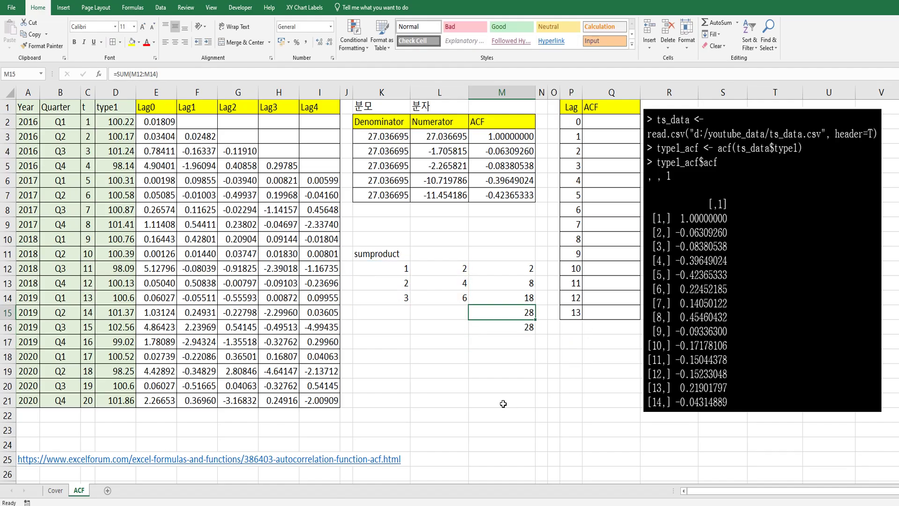
{"action": "key", "text": "Down"}
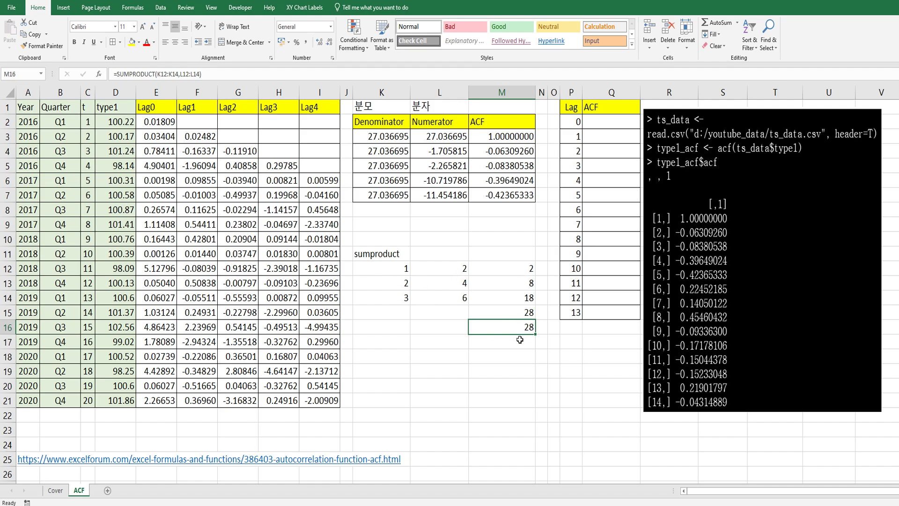
{"action": "left_click", "coordinate": [388, 342]}
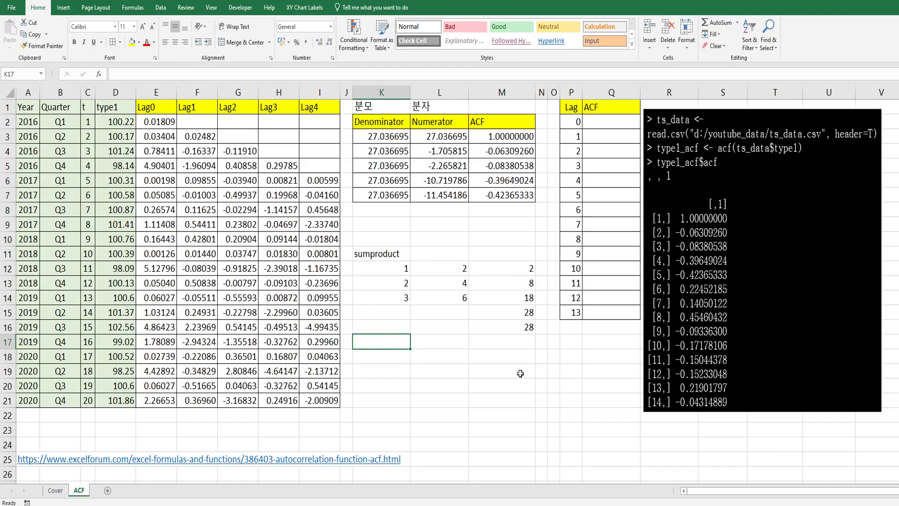
- Label K17 'offset' and enter =OFFSET(K12,1,1) in K18, returning 4
{"action": "type", "text": "offset"}
{"action": "key", "text": "Return"}
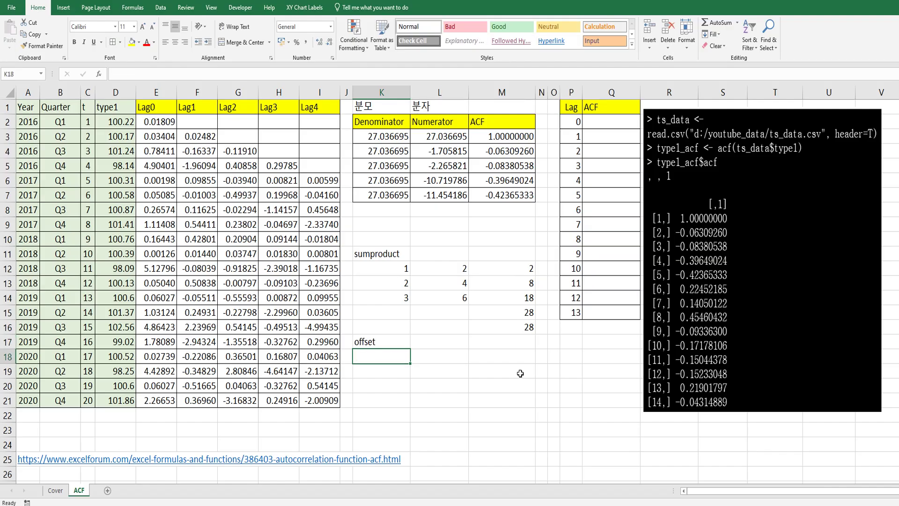
{"action": "type", "text": "="}
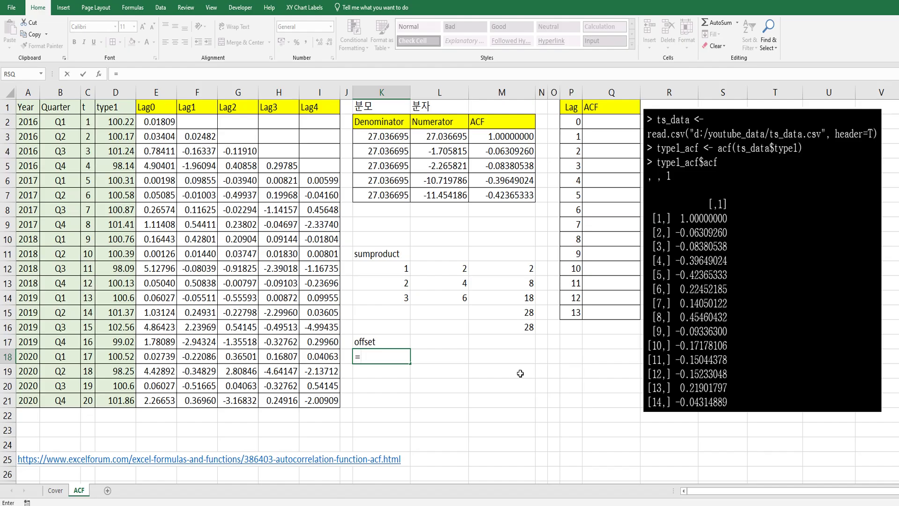
{"action": "type", "text": "offset("}
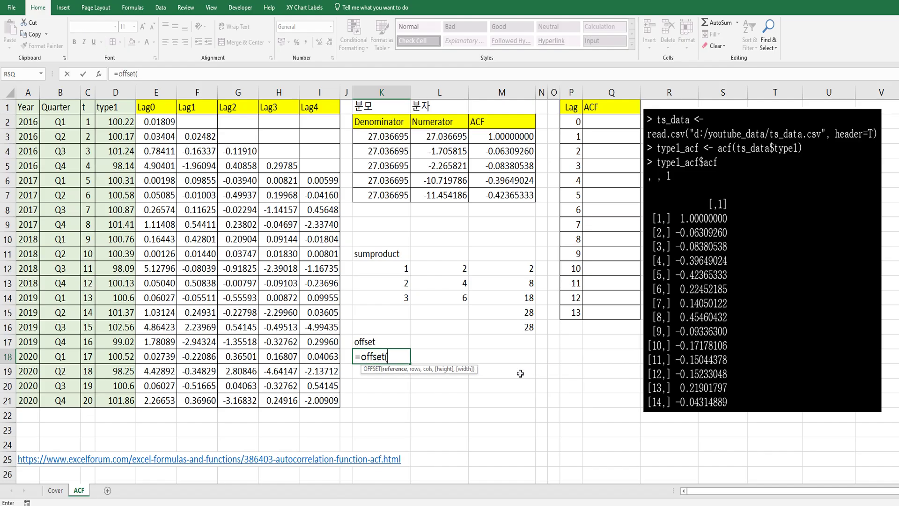
{"action": "key", "text": "Up"}
{"action": "key", "text": "Up"}
{"action": "key", "text": "Up"}
{"action": "key", "text": "Up"}
{"action": "key", "text": "Up"}
{"action": "key", "text": "Up"}
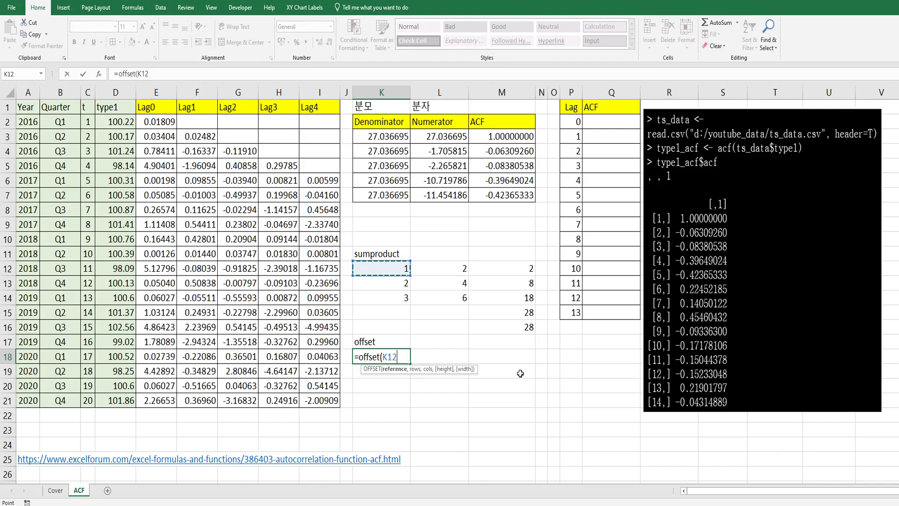
{"action": "type", "text": ","}
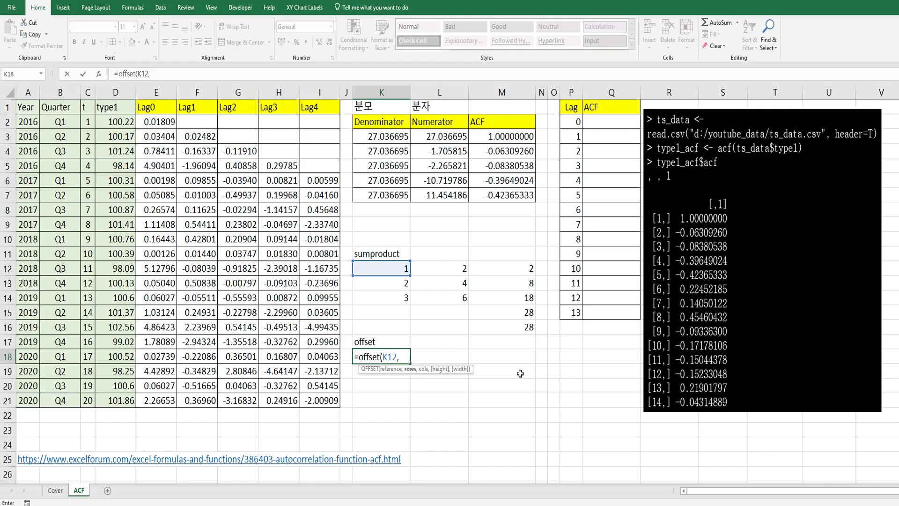
{"action": "type", "text": "1,1"}
{"action": "type", "text": ")"}
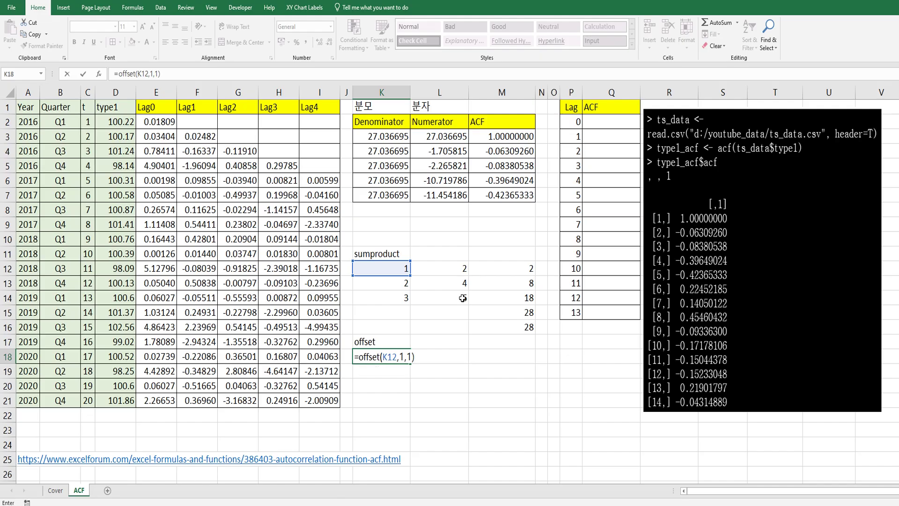
{"action": "key", "text": "ctrl+Return"}
- Trace the offset from K12 one row down and one column right to L13
{"action": "left_click_drag", "start_coordinate": [462, 298], "coordinate": [405, 283]}
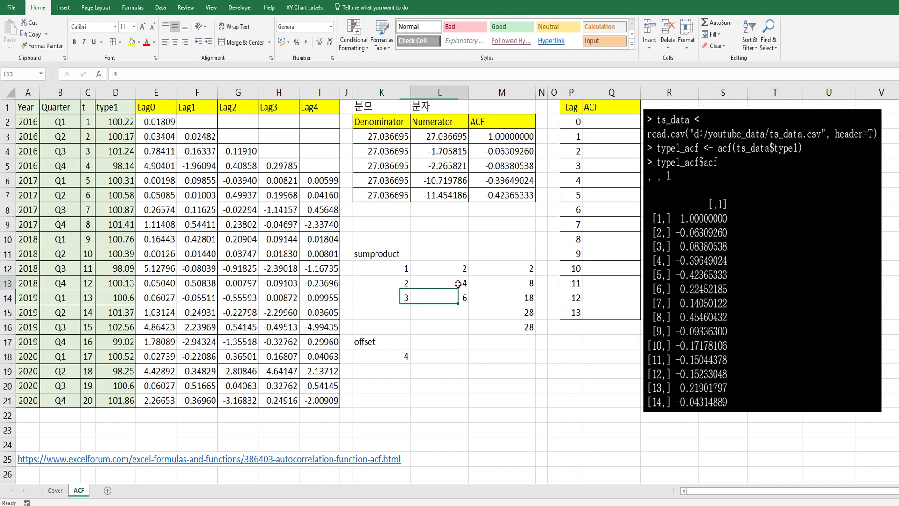
{"action": "left_click", "coordinate": [381, 268]}
{"action": "key", "text": "Down"}
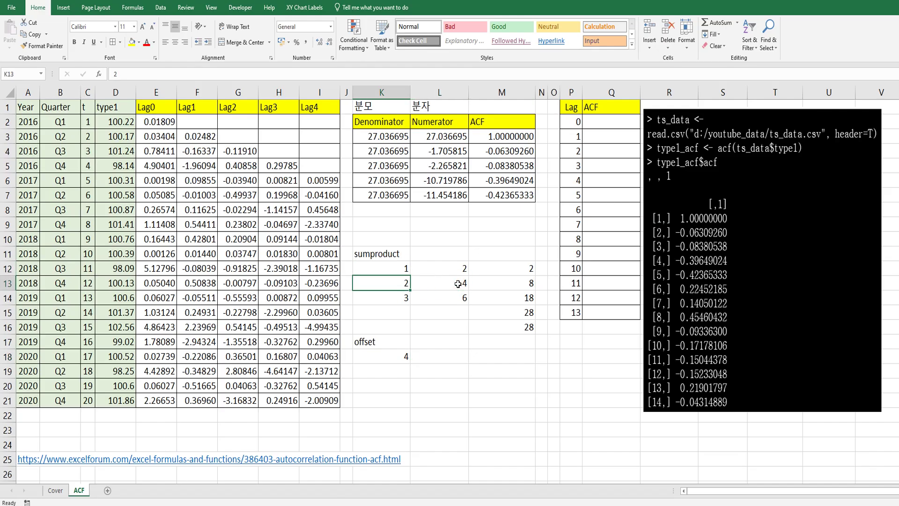
{"action": "left_click", "coordinate": [457, 284]}
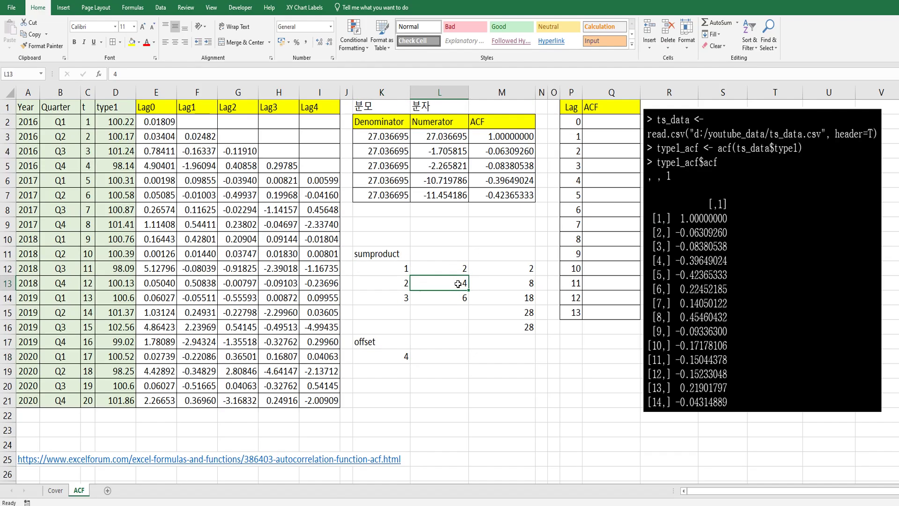
{"action": "key", "text": "Down"}
{"action": "key", "text": "Down"}
{"action": "key", "text": "Down"}
{"action": "key", "text": "Down"}
{"action": "key", "text": "Down"}
{"action": "key", "text": "Left"}
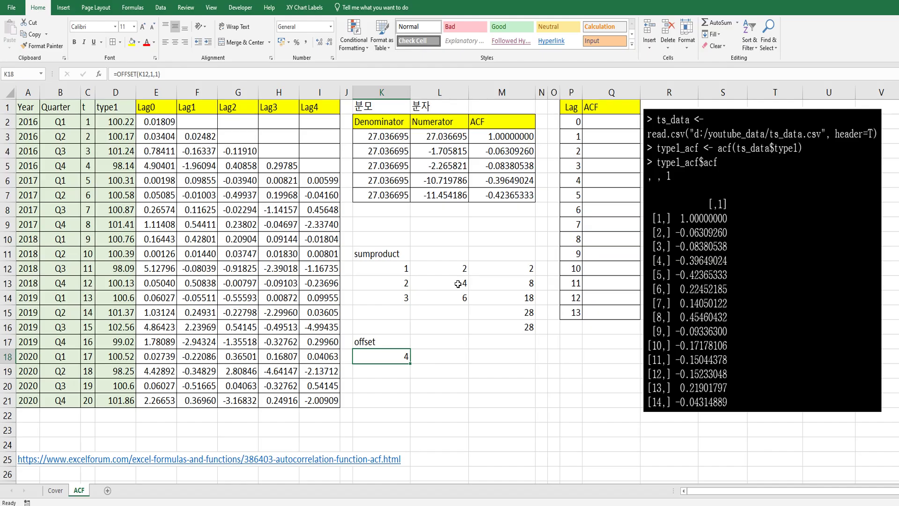
{"action": "key", "text": "Right"}
{"action": "key", "text": "Right"}
{"action": "key", "text": "Right"}
{"action": "key", "text": "Right"}
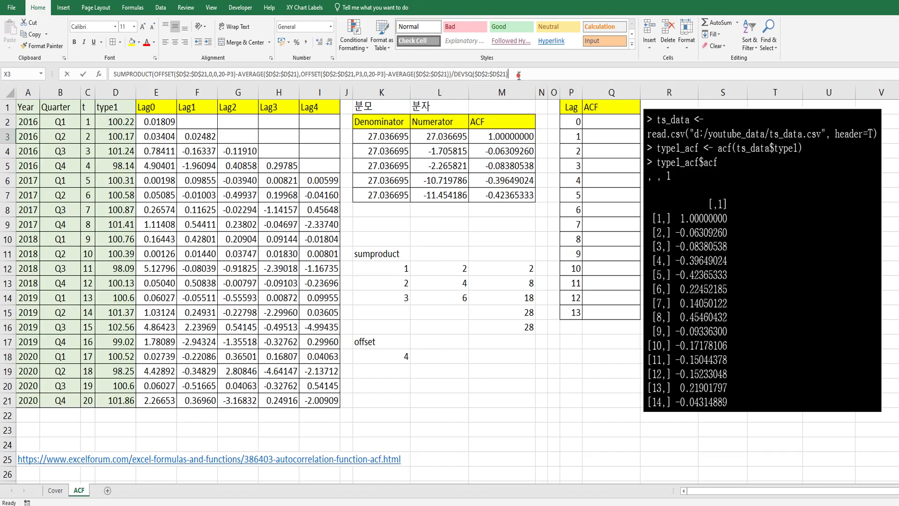
- Paste the SUMPRODUCT/OFFSET formula into Q3 as a live formula (-0.06309260) and add its picture
{"action": "left_click_drag", "start_coordinate": [519, 75], "coordinate": [111, 76]}
{"action": "key", "text": "ctrl+c"}
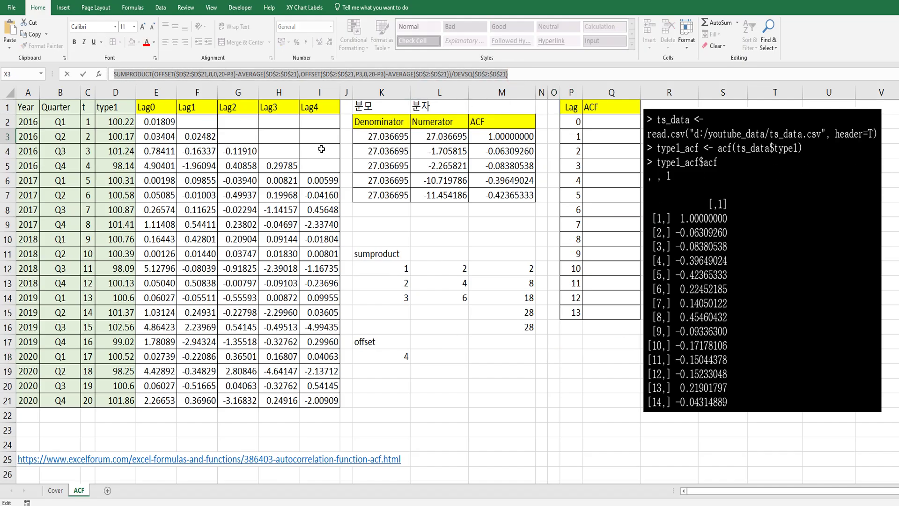
{"action": "key", "text": "Escape"}
{"action": "left_click", "coordinate": [601, 136]}
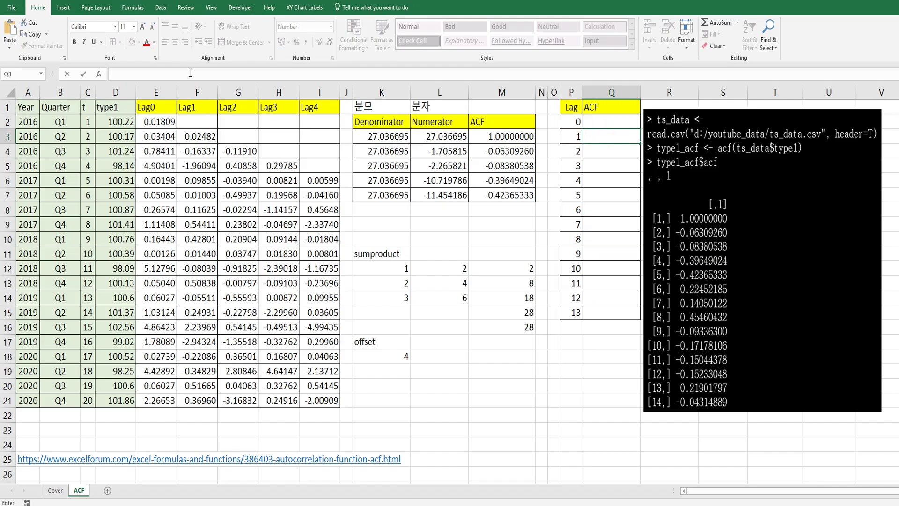
{"action": "key", "text": "ctrl+v"}
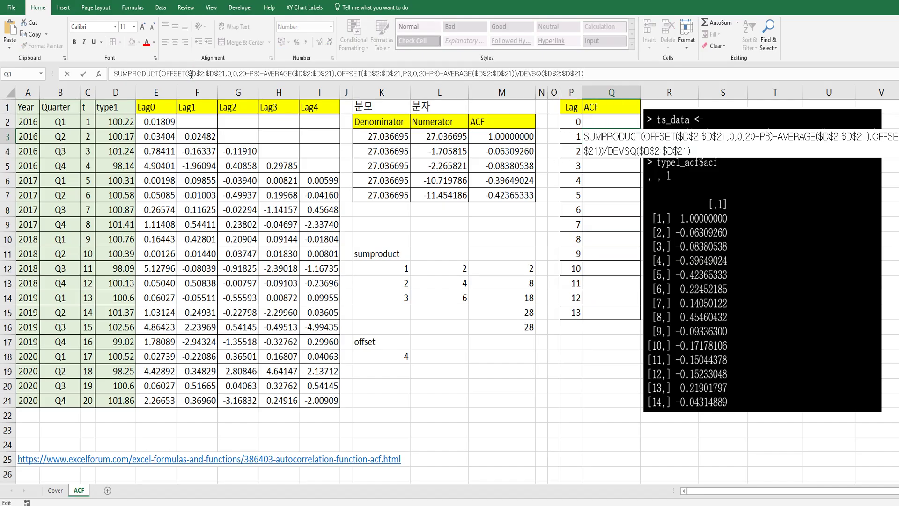
{"action": "left_click", "coordinate": [114, 74]}
{"action": "type", "text": "="}
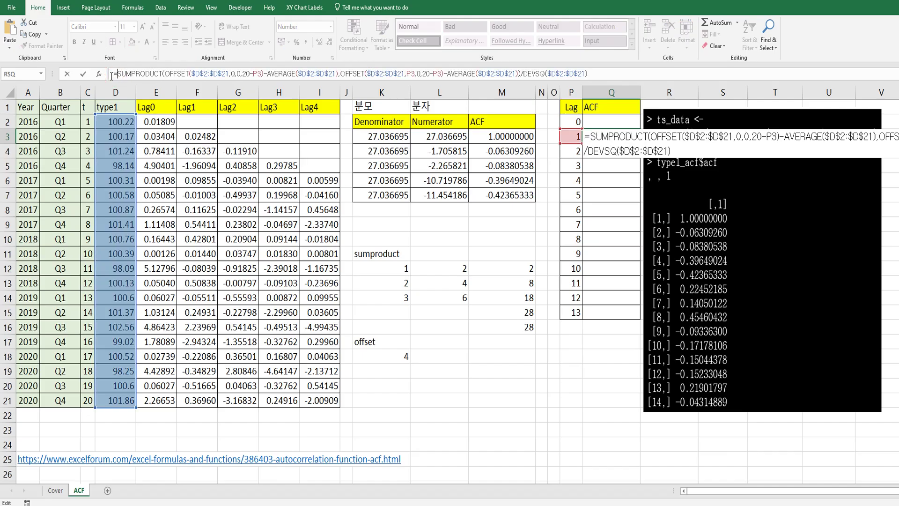
{"action": "key", "text": "Return"}
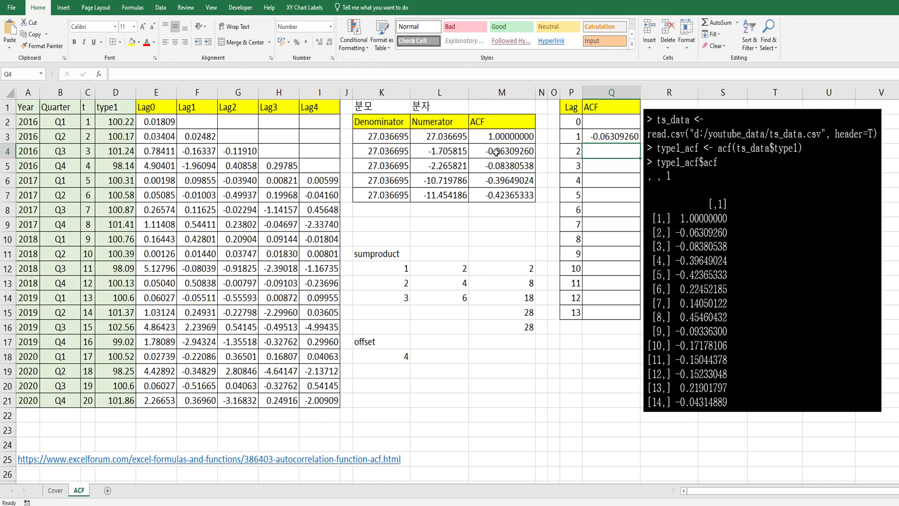
{"action": "key", "text": "ctrl+v"}
{"action": "left_click_drag", "start_coordinate": [583, 151], "coordinate": [57, 436]}
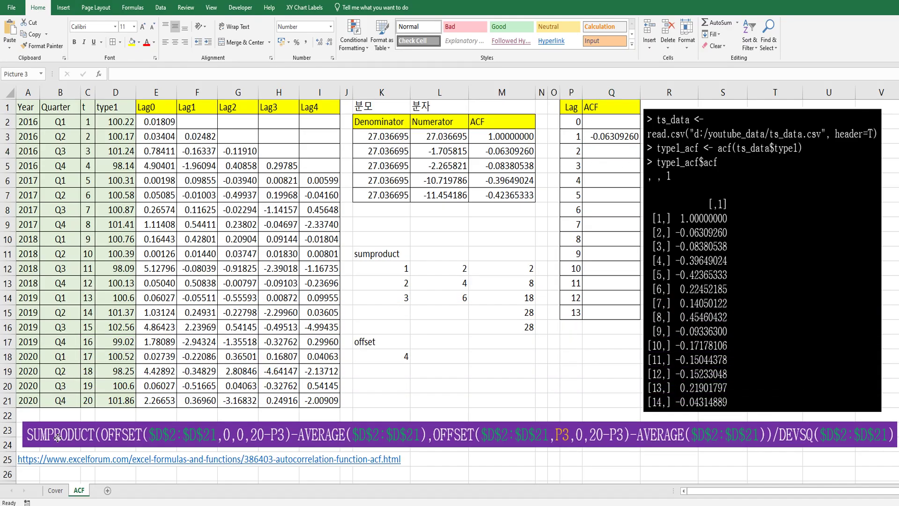
- Deselect the formula picture and reselect the lag 1 ACF cell Q3
{"action": "left_click", "coordinate": [370, 385]}
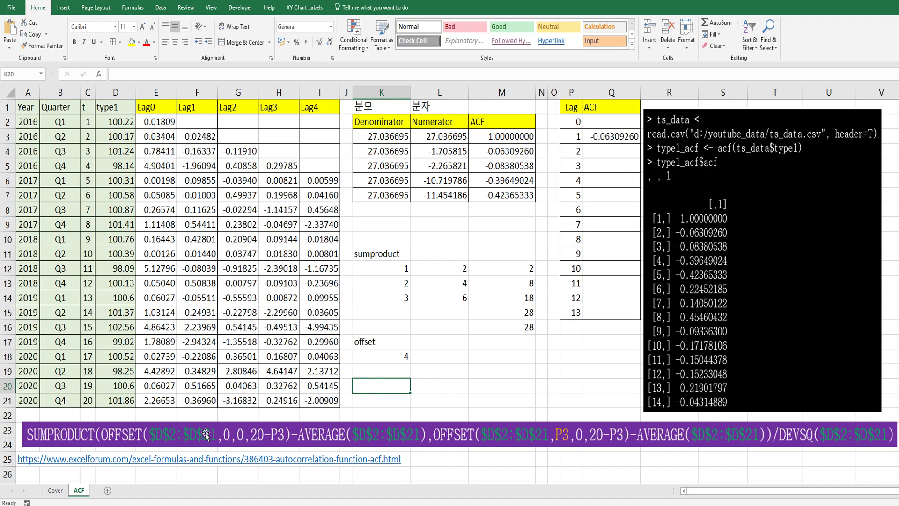
{"action": "left_click", "coordinate": [596, 136]}
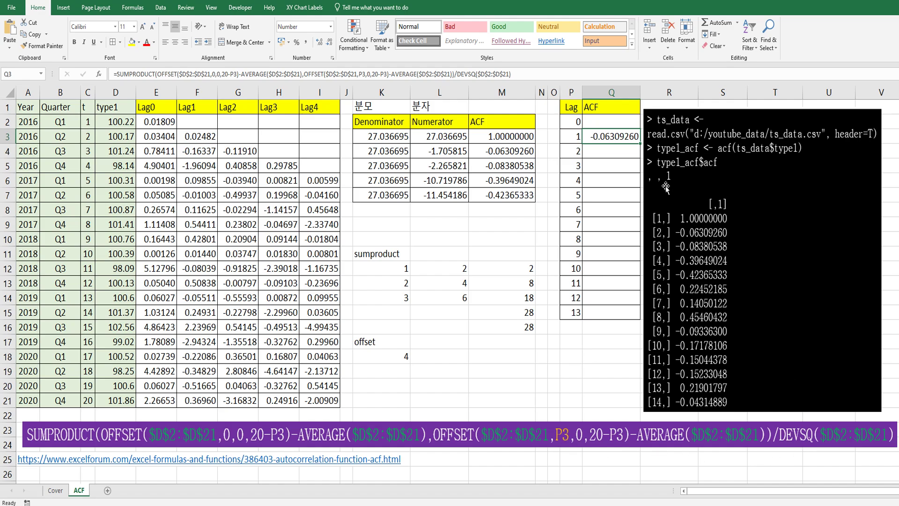
- Fill Q3's ACF formula down to lag 13 and copy it into Q2 for lag 0
{"action": "left_click", "coordinate": [616, 136]}
{"action": "left_click_drag", "start_coordinate": [640, 143], "coordinate": [637, 316]}
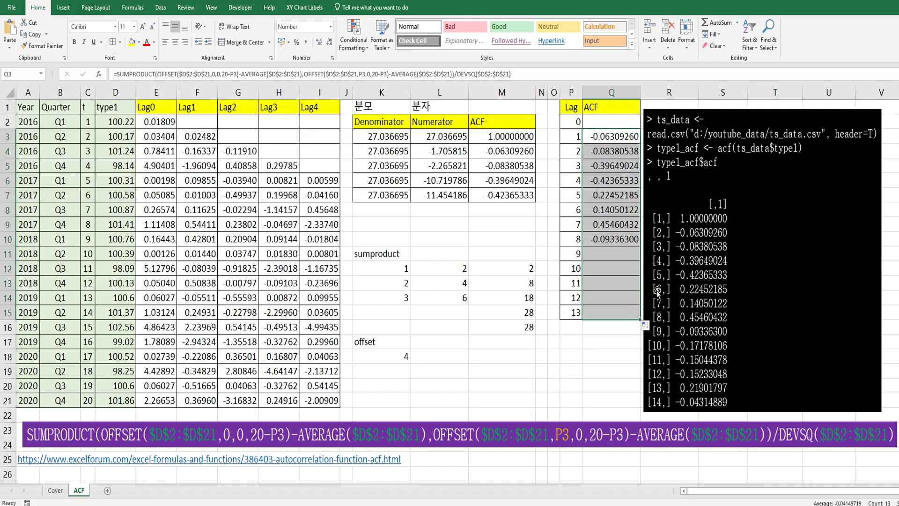
{"action": "left_click", "coordinate": [619, 141]}
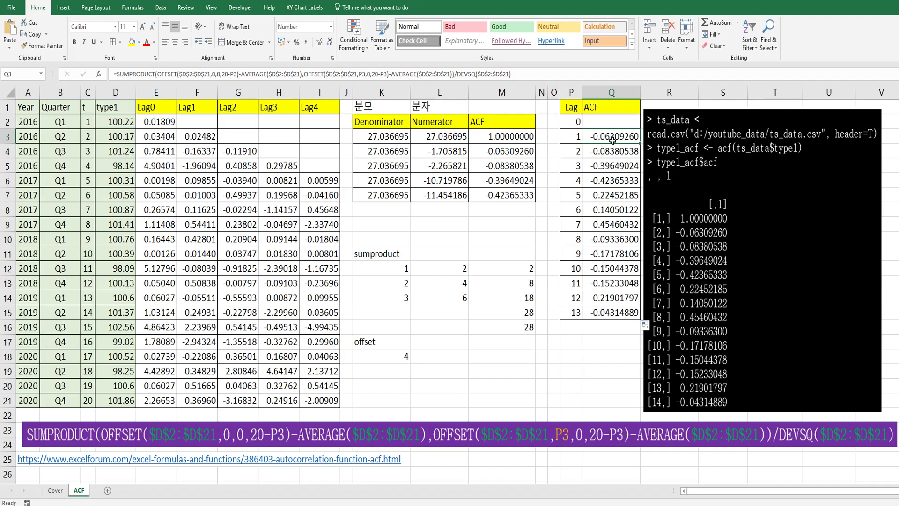
{"action": "key", "text": "ctrl+c"}
{"action": "key", "text": "Up"}
{"action": "key", "text": "ctrl+v"}
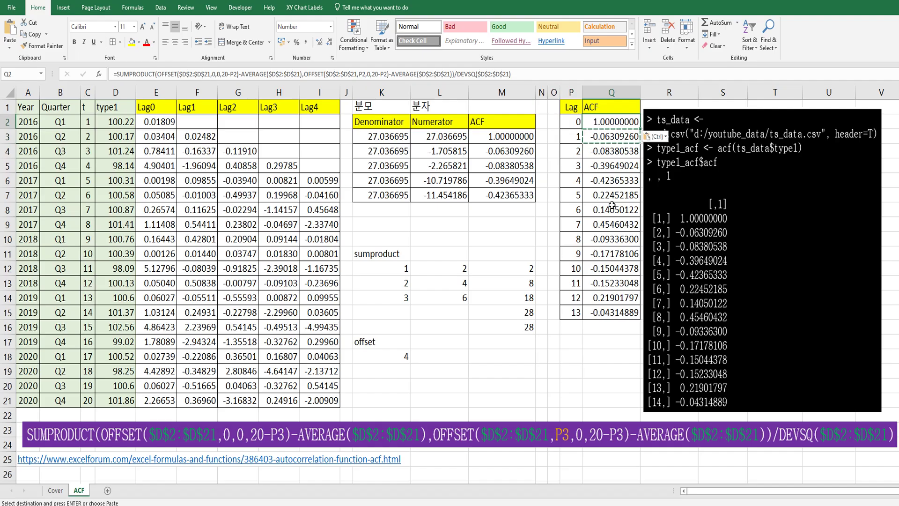
{"action": "key", "text": "Escape"}
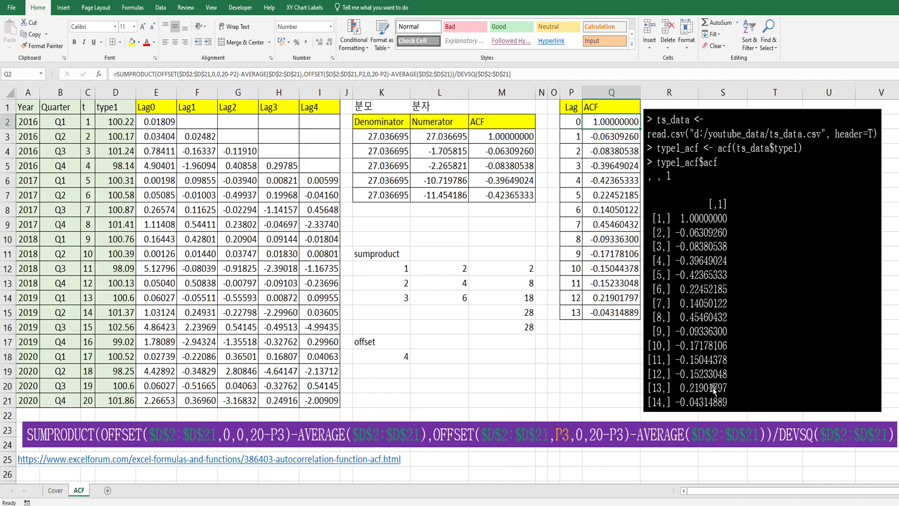